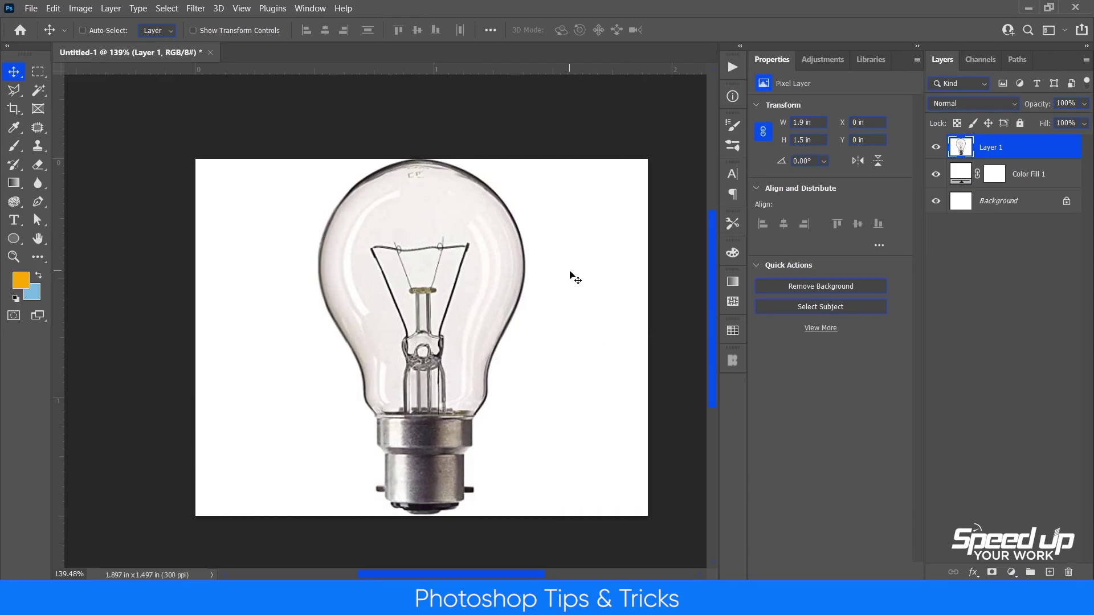
Create a new orange-labelled Hard Light layer named 'light' above the bulb photo.
key("ctrl+shift+n")
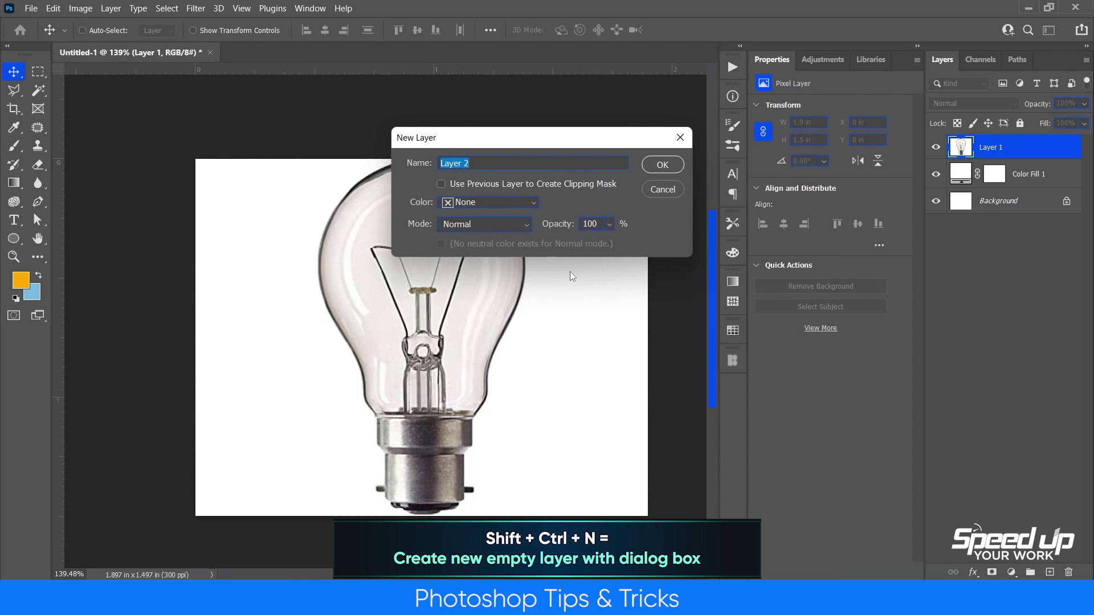
left_click(531, 203)
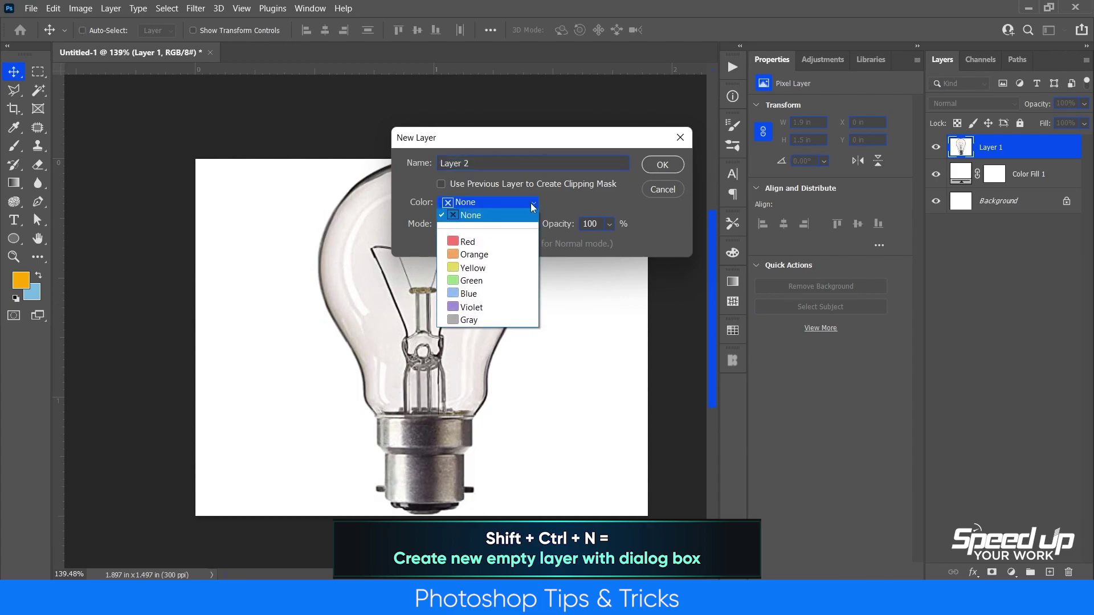
left_click(514, 255)
left_click(518, 225)
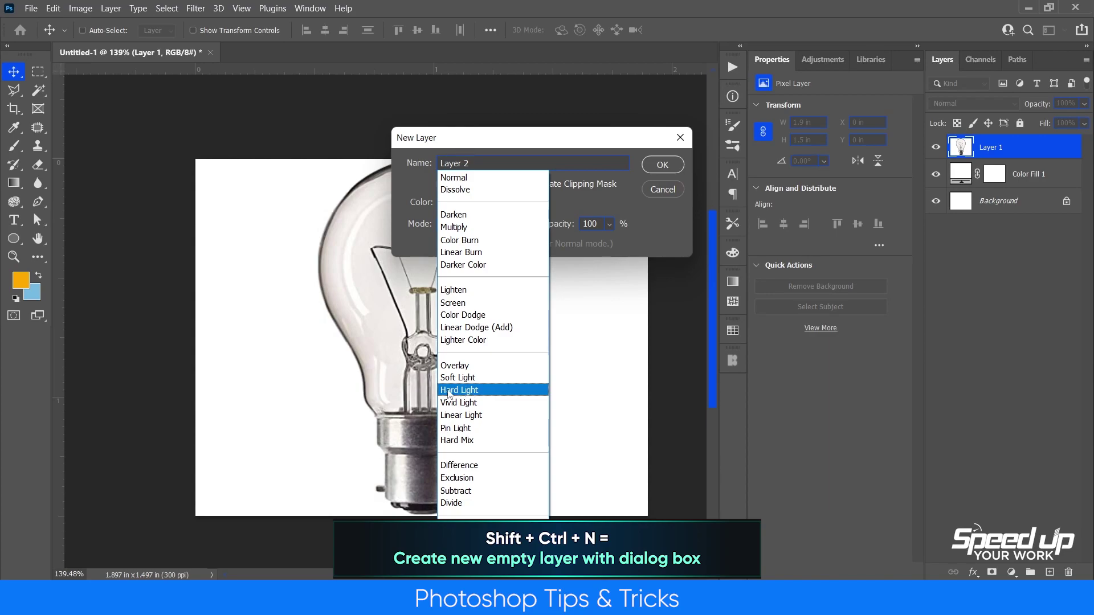
left_click(492, 392)
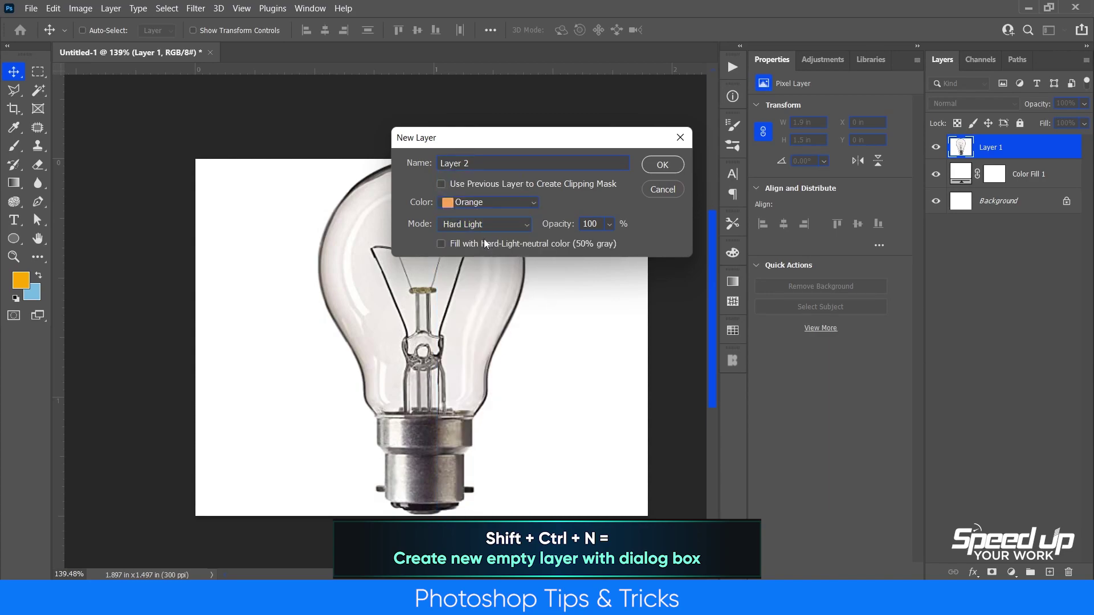
left_click_drag(510, 163, 439, 170)
type("light")
key("Return")
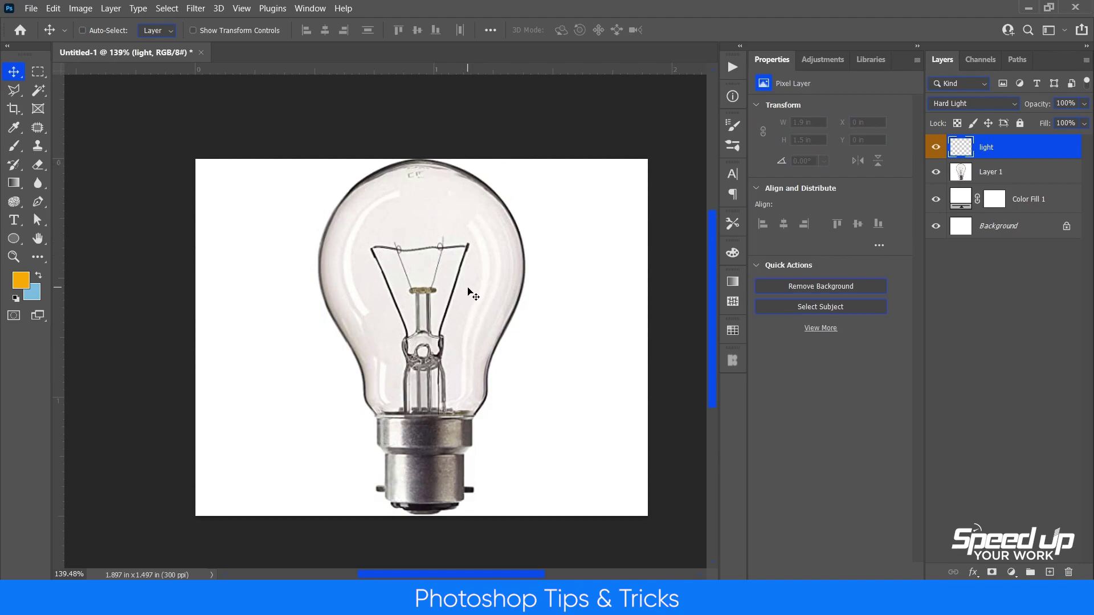
key("b")
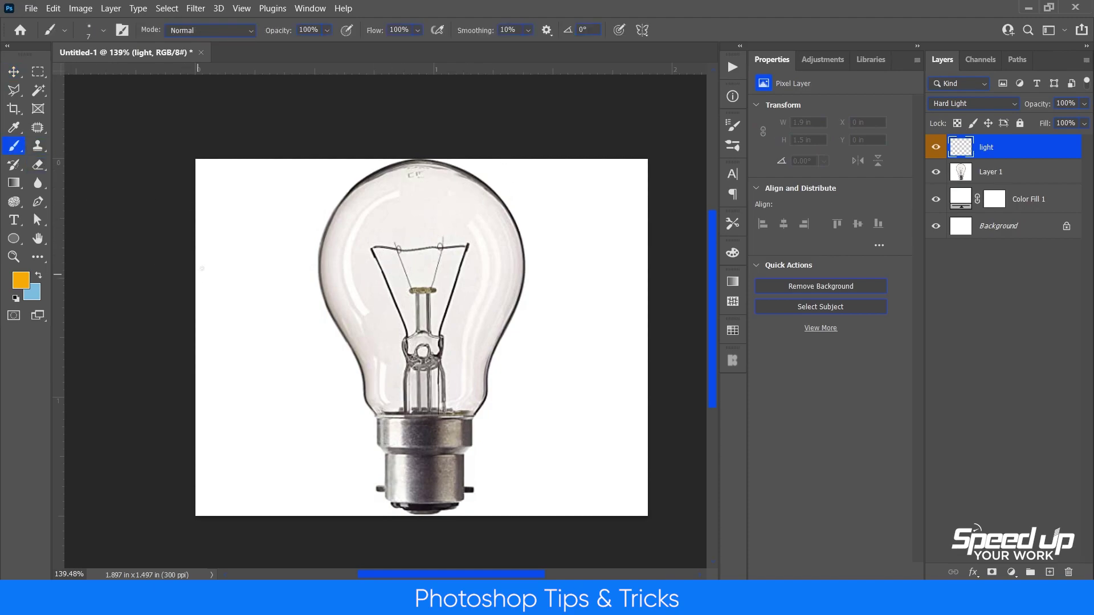
Set the foreground colour to orange #ffa800 and zoom in on the filament stem.
left_click(22, 279)
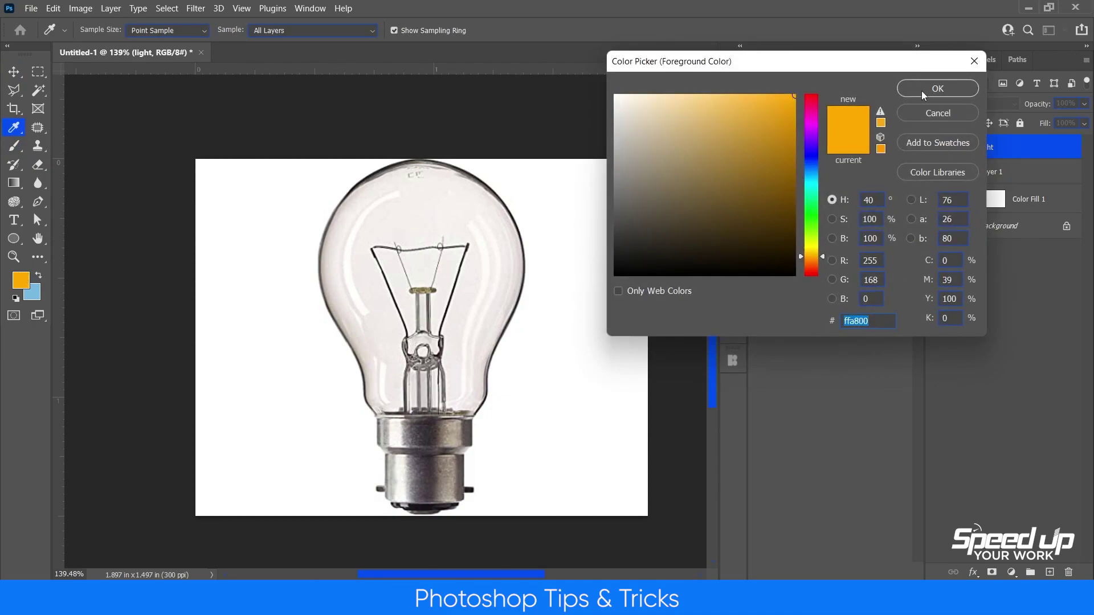
left_click(937, 89)
scroll(418, 355, "up", 3)
scroll(417, 355, "up", 3)
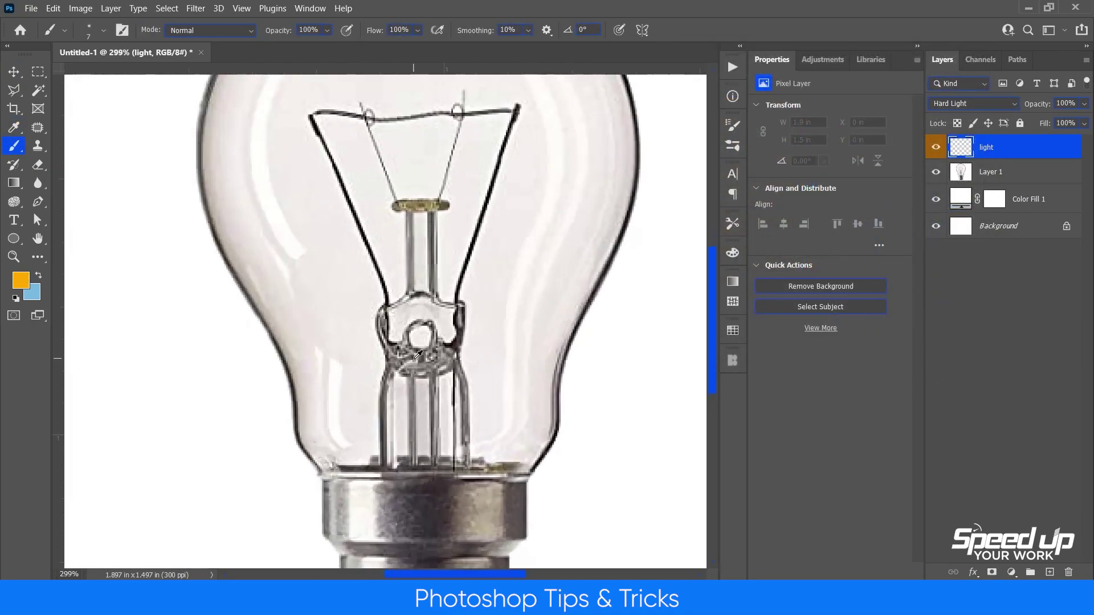
scroll(417, 355, "up", 2)
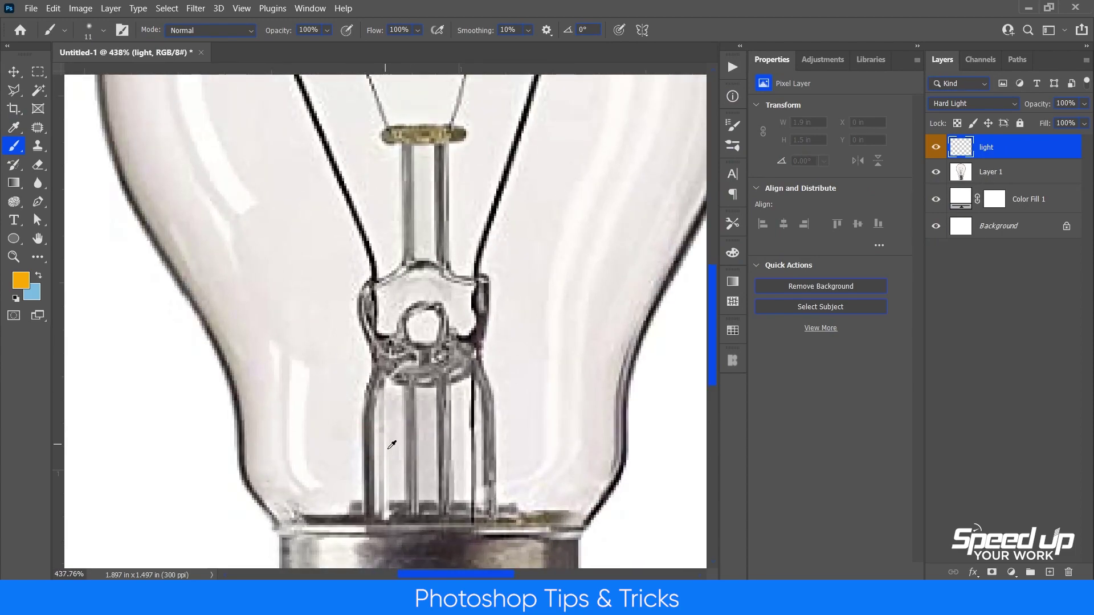
Paint the left stem wire and right wire orange, shrinking the brush slightly.
left_click(371, 504)
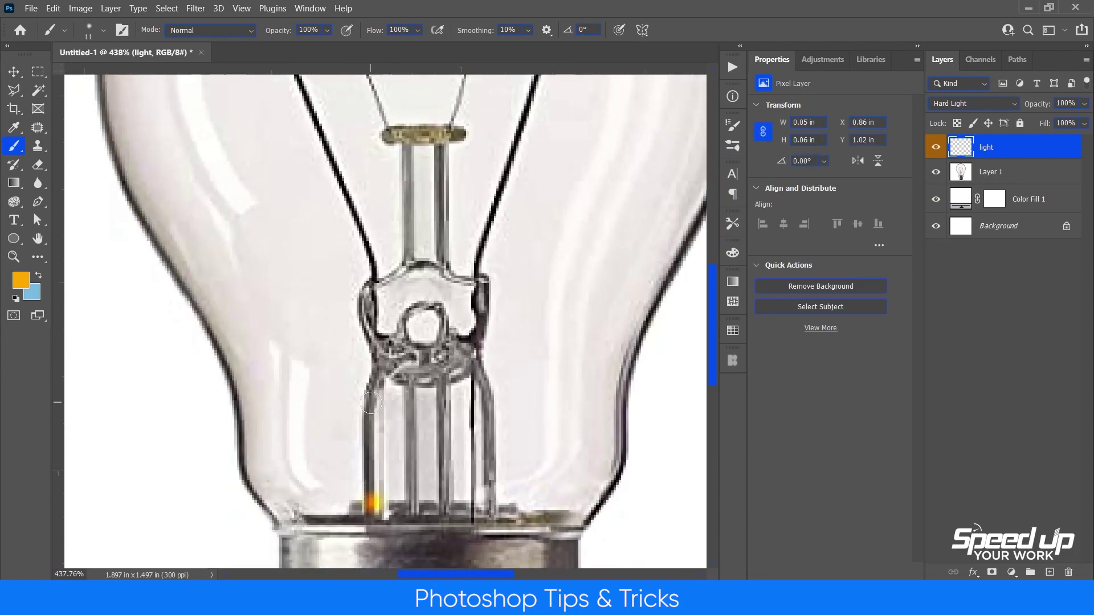
left_click(371, 403, "shift")
mouse_move(371, 403)
left_mouse_down()
mouse_move(382, 371)
mouse_move(459, 359)
mouse_move(482, 380)
left_mouse_up()
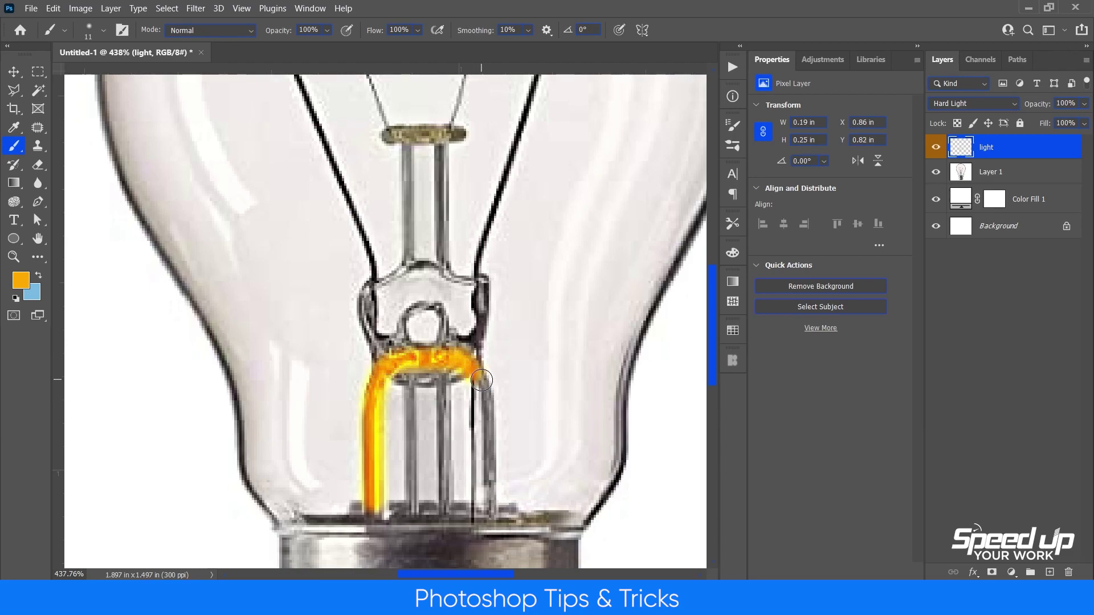
right_click(482, 380, "alt")
left_click_drag(487, 423, 488, 464)
left_click_drag(490, 502, 491, 506)
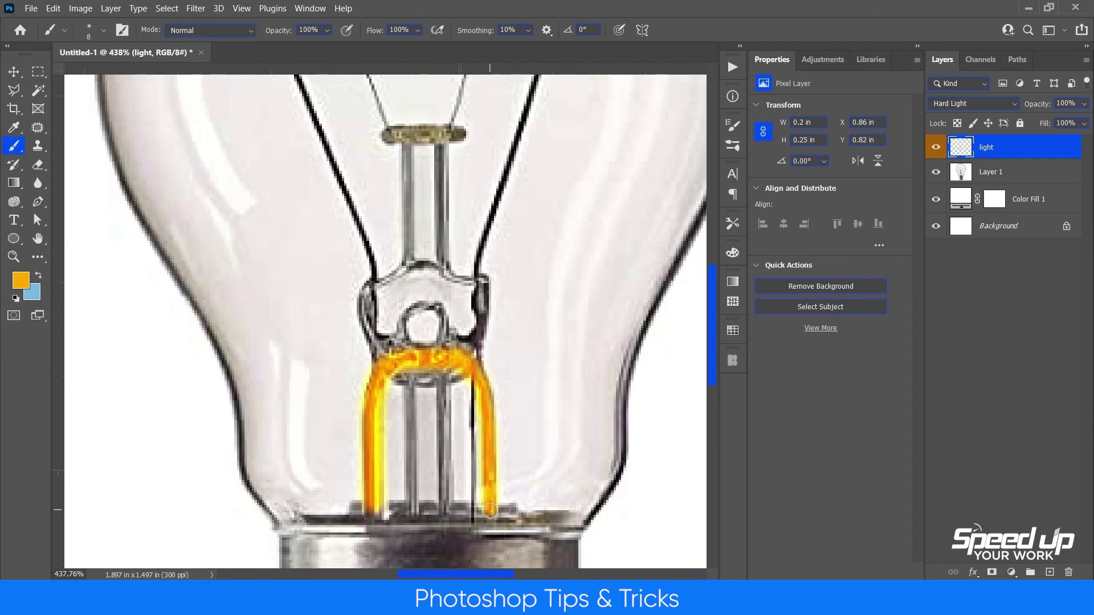
Paint the filament wires, glass-stem wires and curved filament support orange.
left_click(444, 380)
left_click(445, 509, "shift")
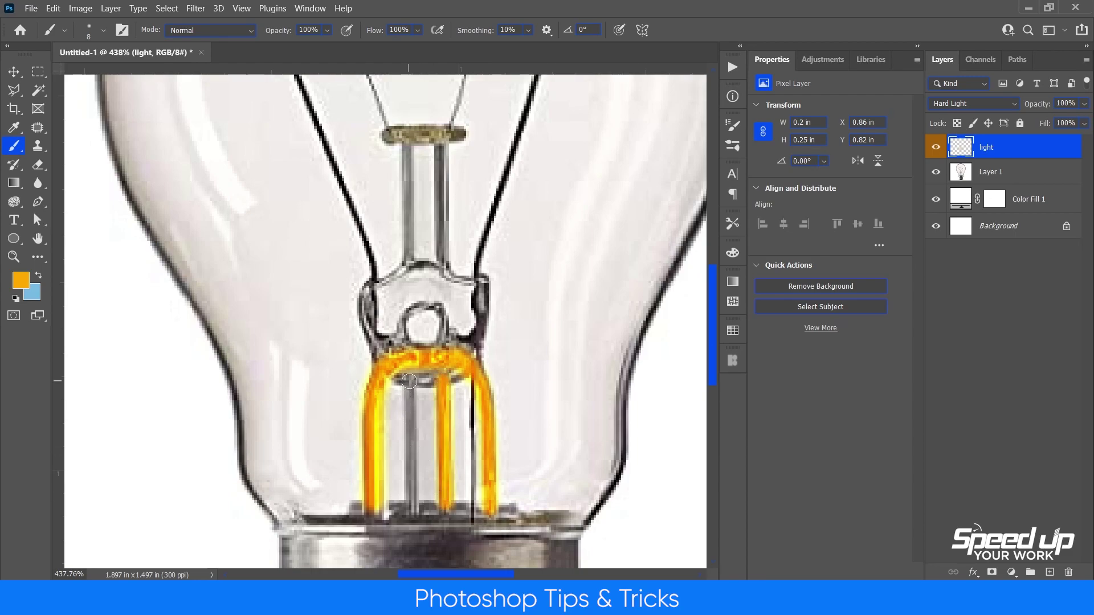
left_click(409, 381)
left_click(412, 509, "shift")
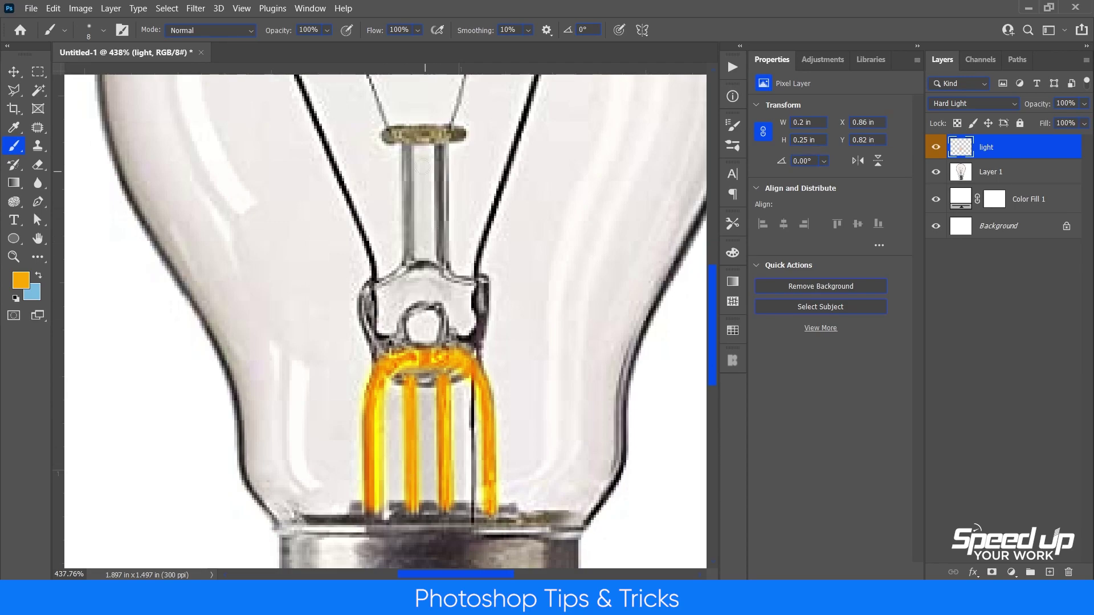
left_click(406, 147)
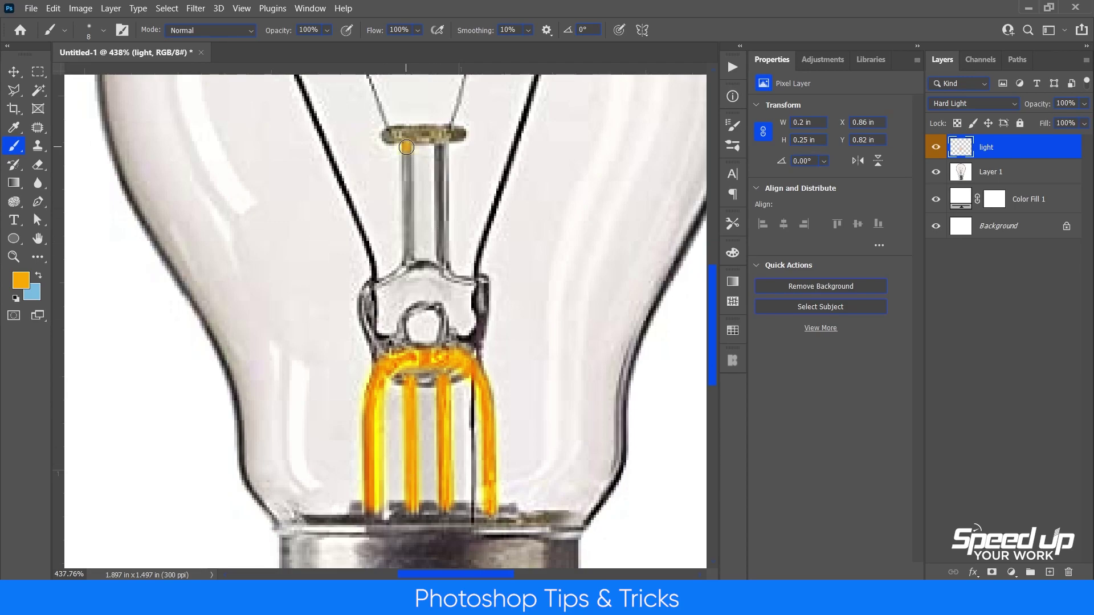
left_click(409, 254, "shift")
left_click(441, 149)
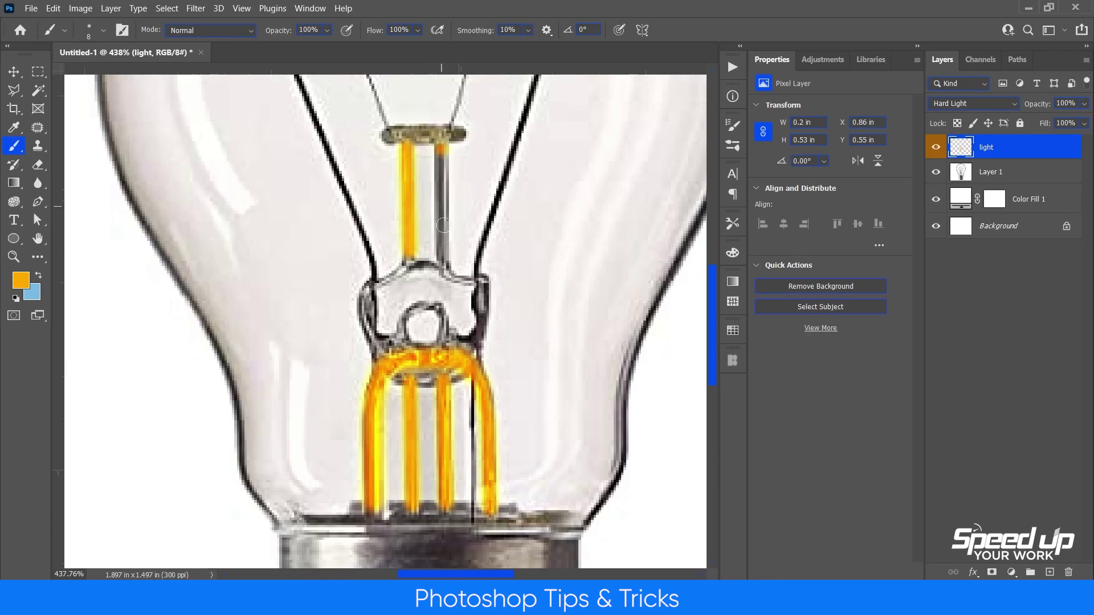
left_click(447, 260, "shift")
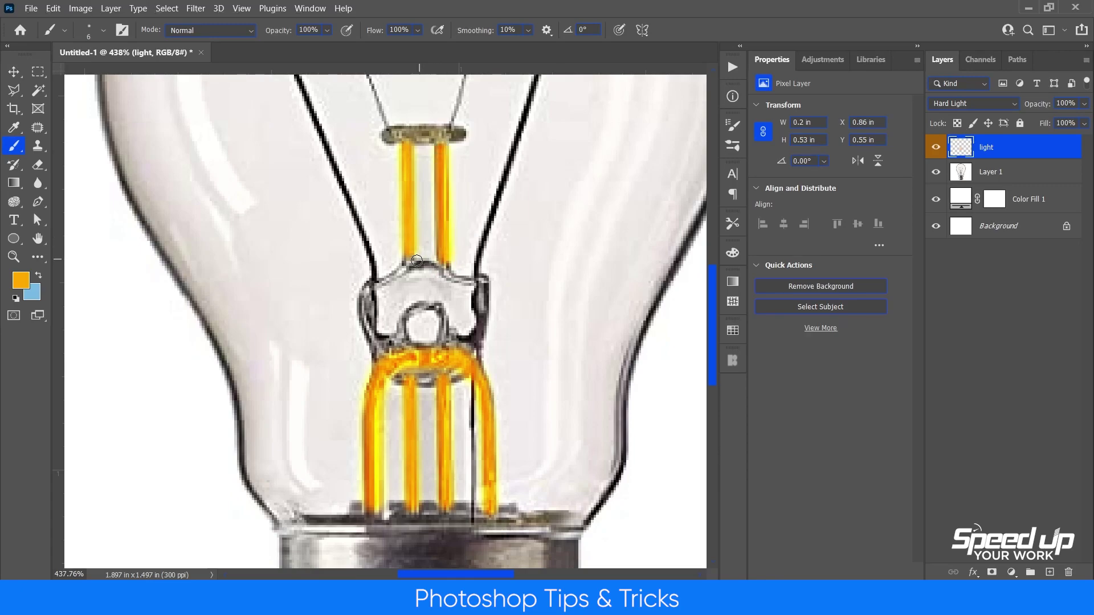
mouse_move(416, 261)
left_mouse_down()
mouse_move(370, 288)
mouse_move(397, 358)
mouse_move(416, 306)
mouse_move(434, 305)
mouse_move(447, 322)
mouse_move(447, 352)
mouse_move(450, 340)
mouse_move(477, 340)
mouse_move(482, 321)
mouse_move(483, 279)
mouse_move(411, 263)
mouse_move(480, 280)
mouse_move(473, 323)
left_mouse_up()
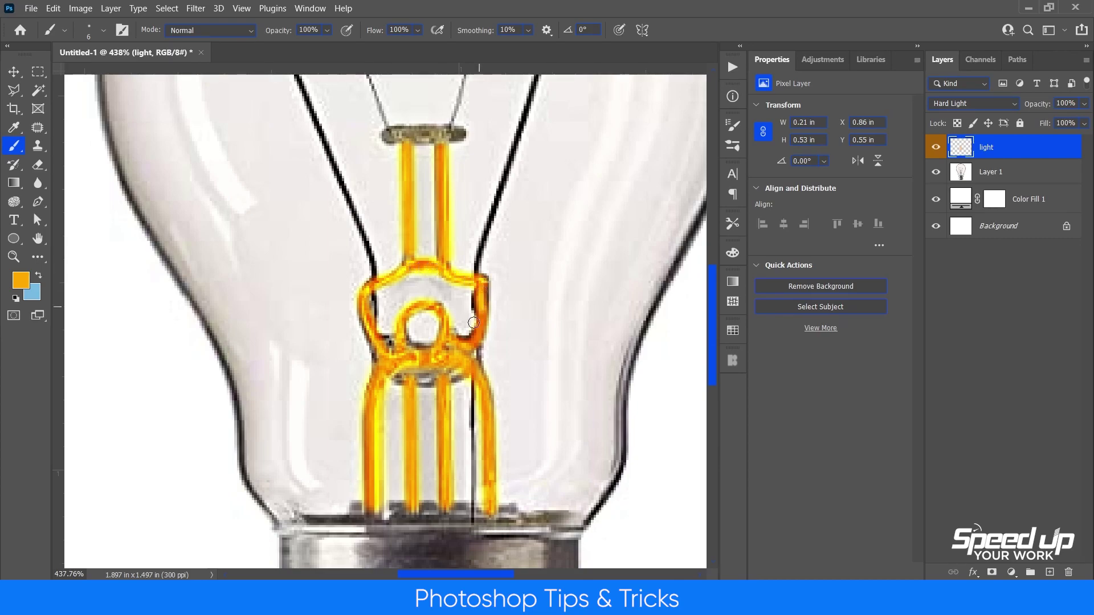
Tint the inside of the filament loop pale yellow at 36% brush opacity.
left_click(327, 30)
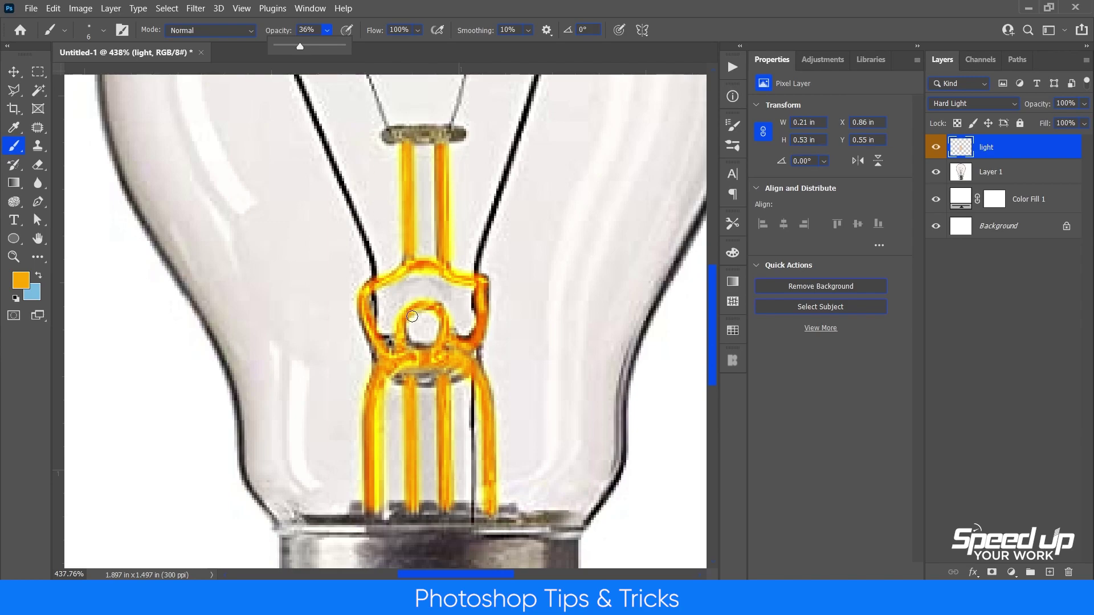
left_click(397, 297)
mouse_move(385, 311)
left_mouse_down()
mouse_move(471, 287)
mouse_move(450, 329)
mouse_move(454, 305)
mouse_move(411, 338)
left_mouse_up()
Add an empty layer directly above Layer 1 and name it 'Glow light'.
scroll(411, 338, "down", 3)
scroll(422, 313, "down", 3)
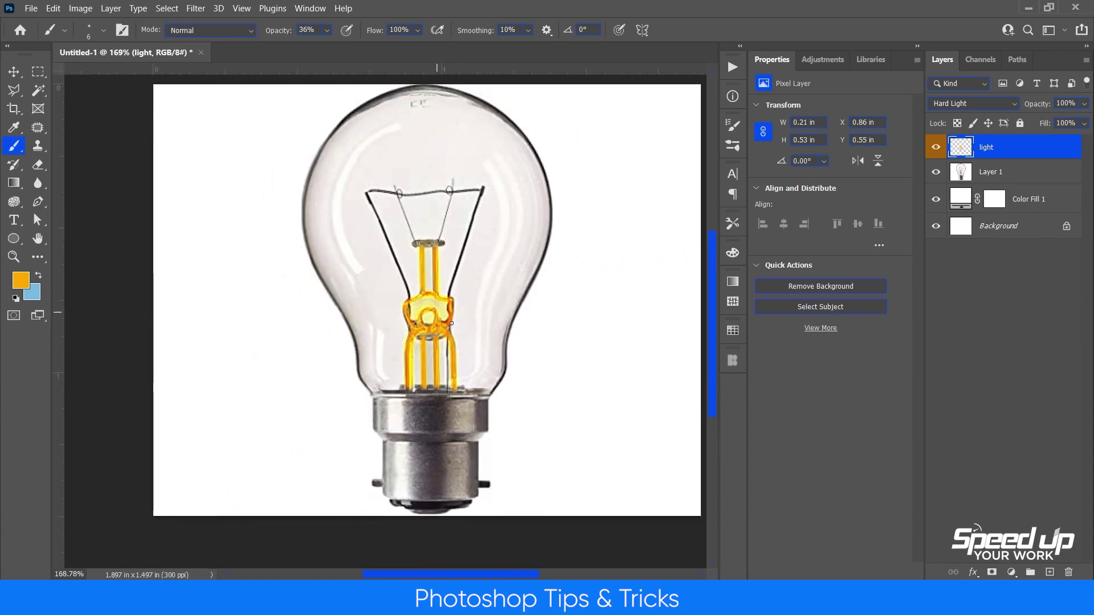
scroll(433, 289, "down", 3)
scroll(444, 237, "up", 2)
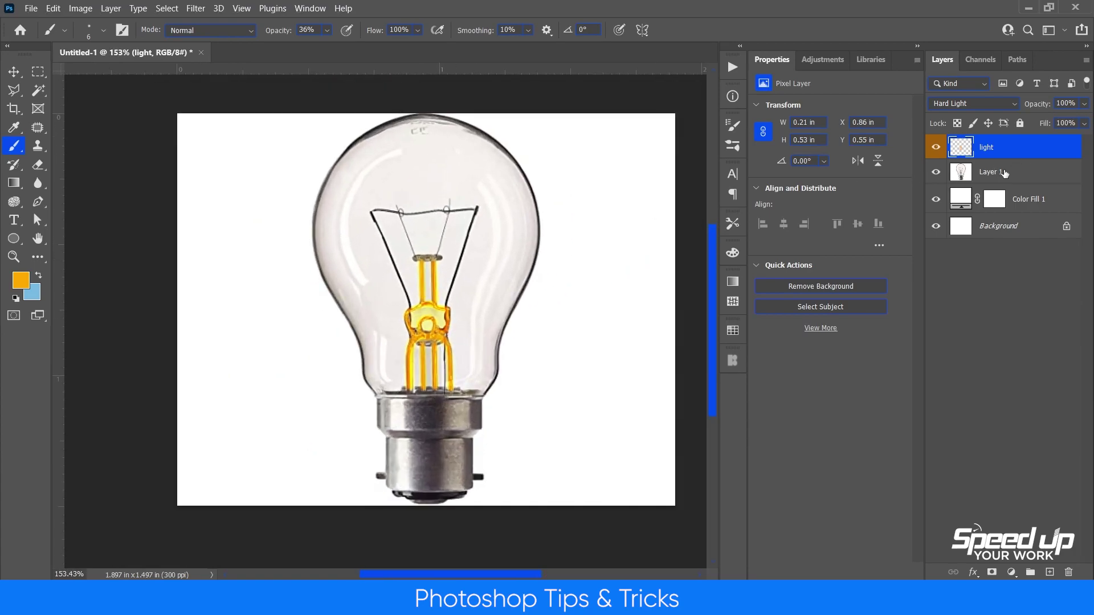
left_click(1004, 173)
left_click(1049, 572)
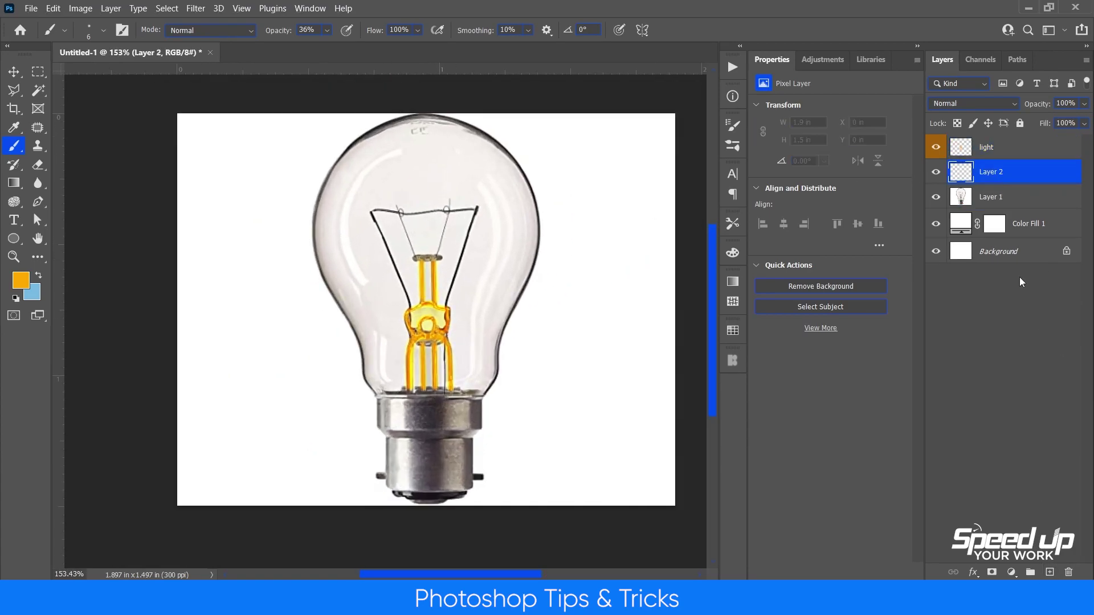
double_click(994, 172)
type("glow")
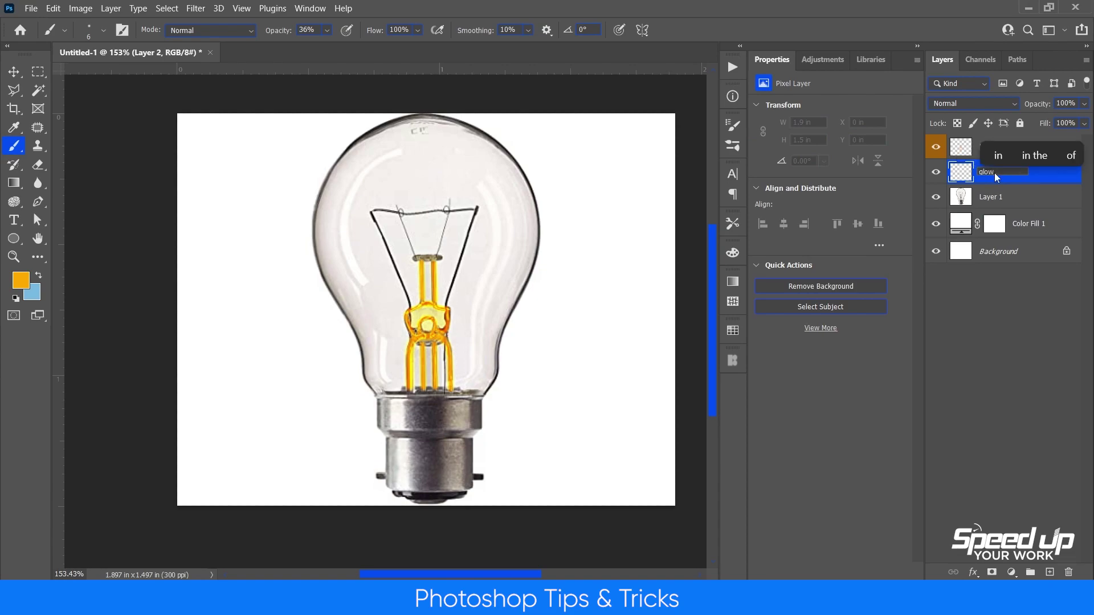
key("BackSpace")
key("BackSpace")
key("BackSpace")
type("G")
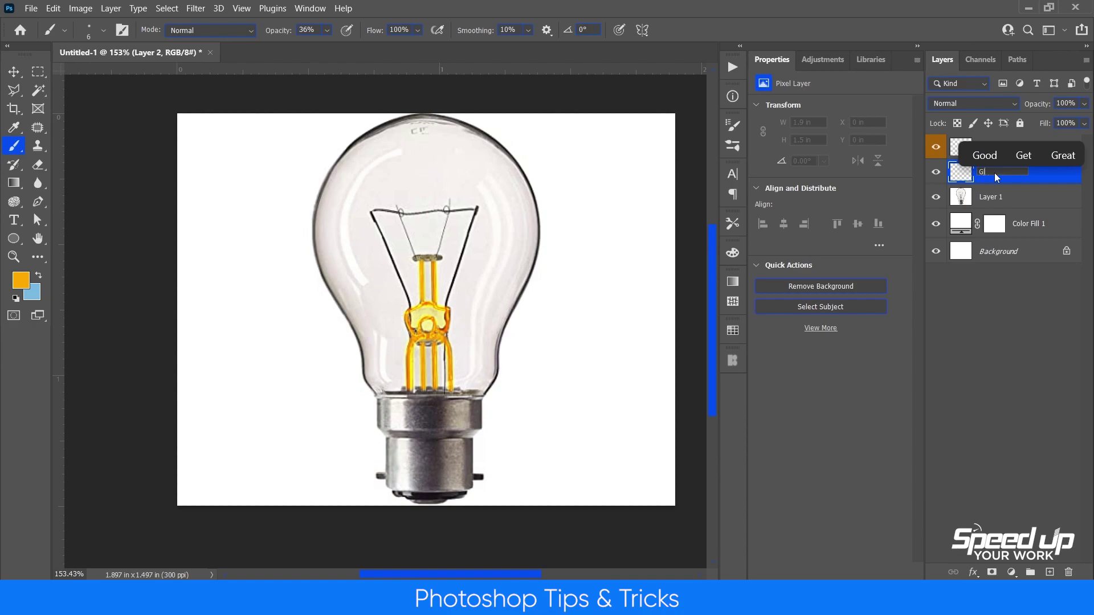
type("low light")
key("Return")
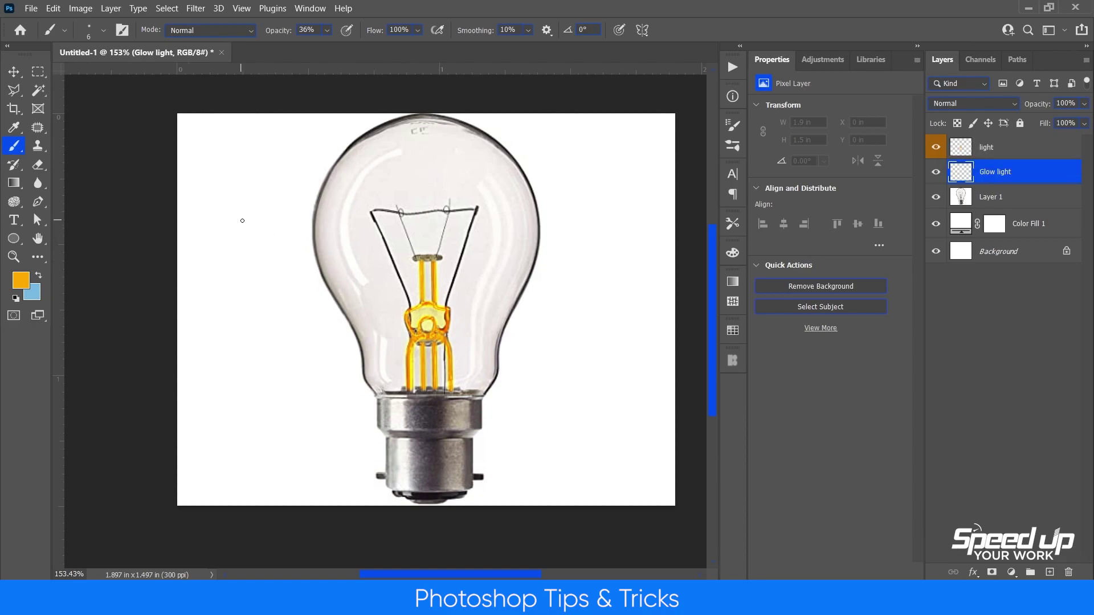
Set the Glow light layer to Color Burn and the brush opacity to 100%.
left_click(965, 103)
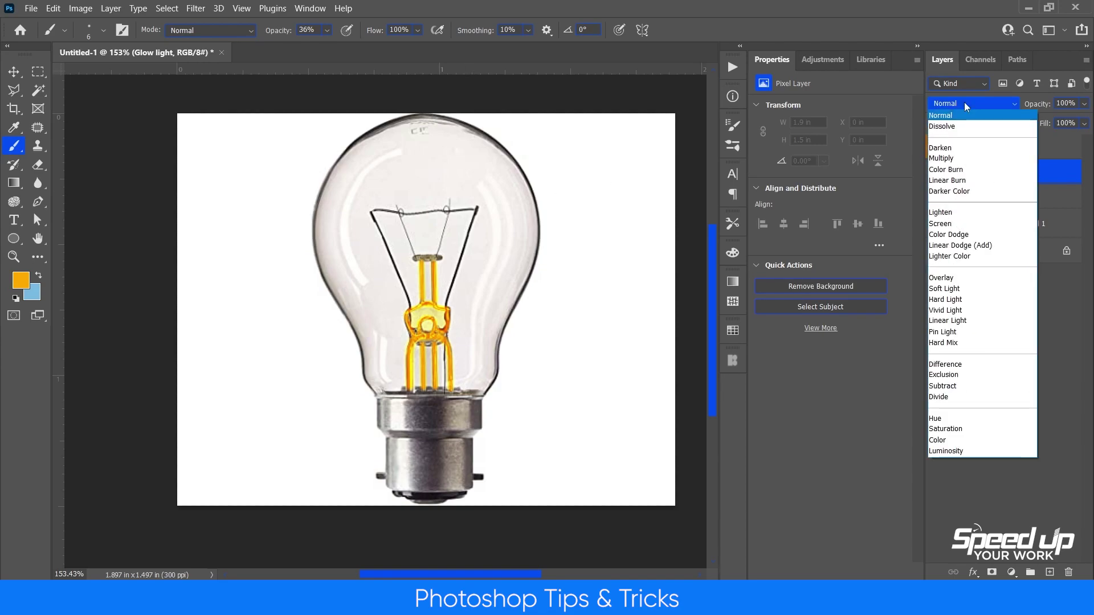
left_click(975, 170)
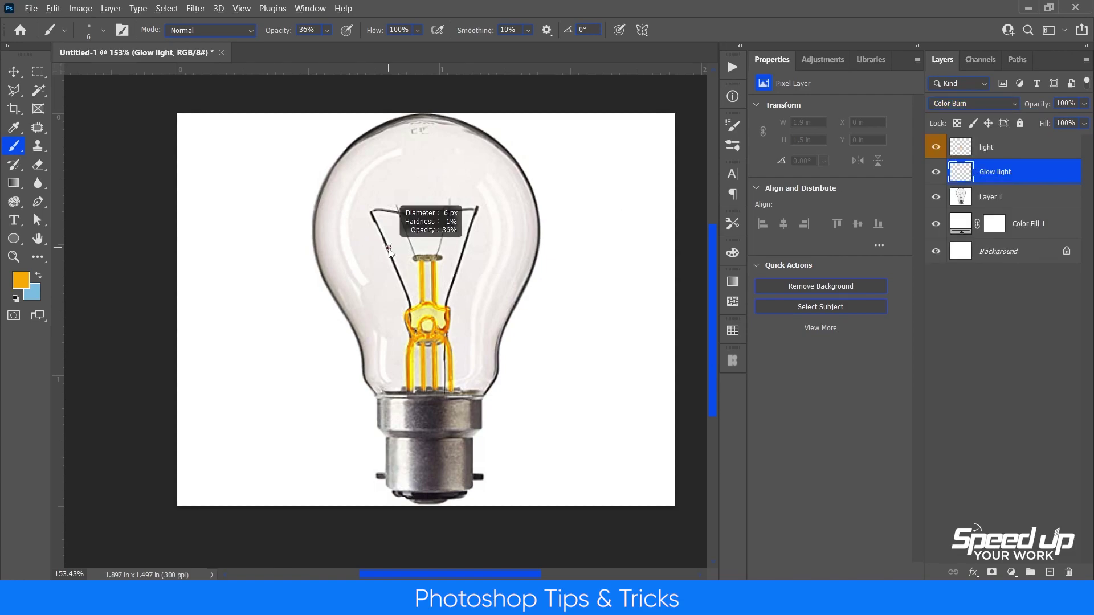
left_click_drag(370, 241, 398, 242)
left_click(326, 31)
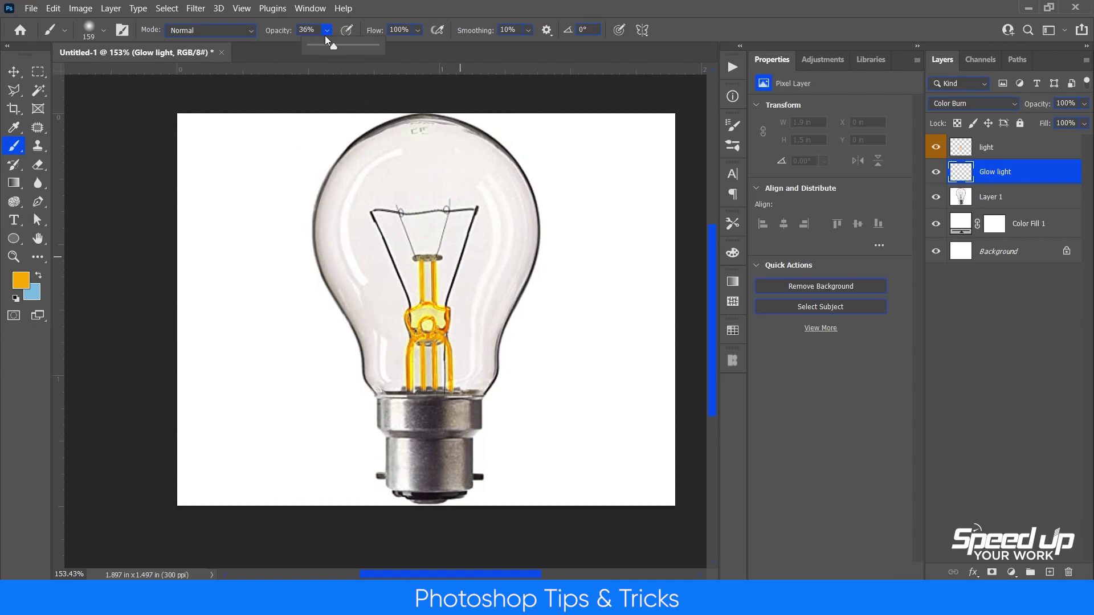
left_click_drag(334, 46, 376, 46)
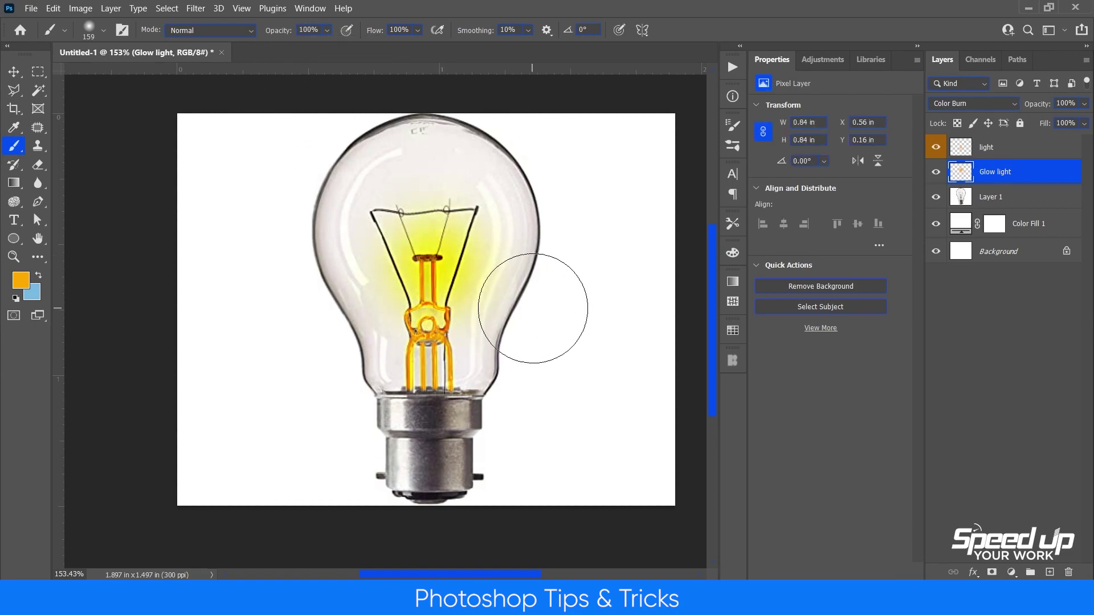
Paint a broad glow of about 283 px over the whole bulb glass.
left_click_drag(460, 279, 530, 279)
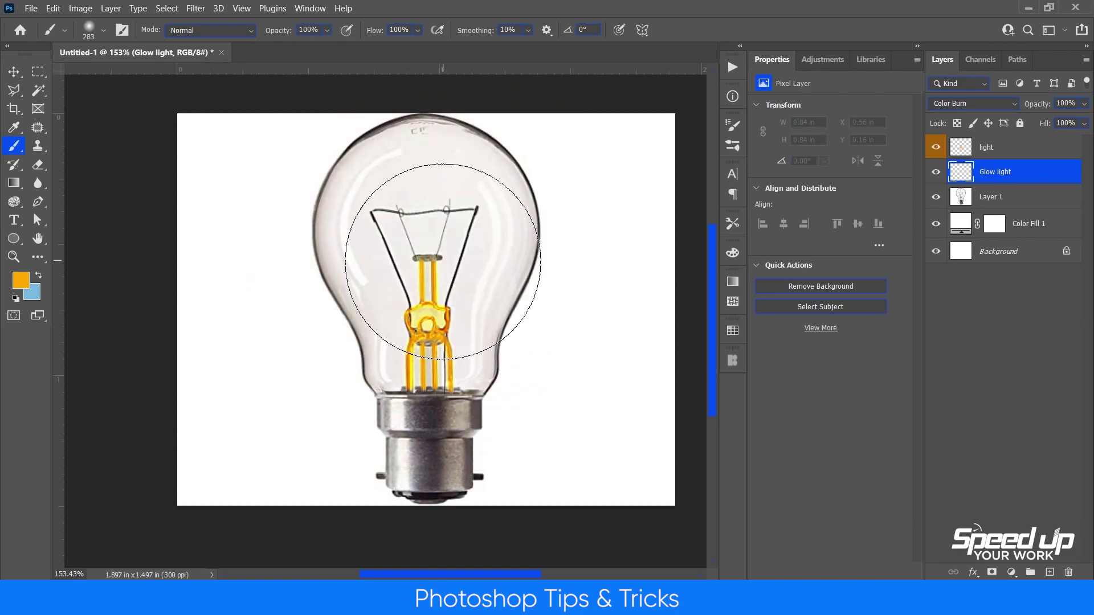
mouse_move(422, 268)
left_mouse_down()
mouse_move(445, 265)
mouse_move(424, 274)
left_mouse_up()
key("v")
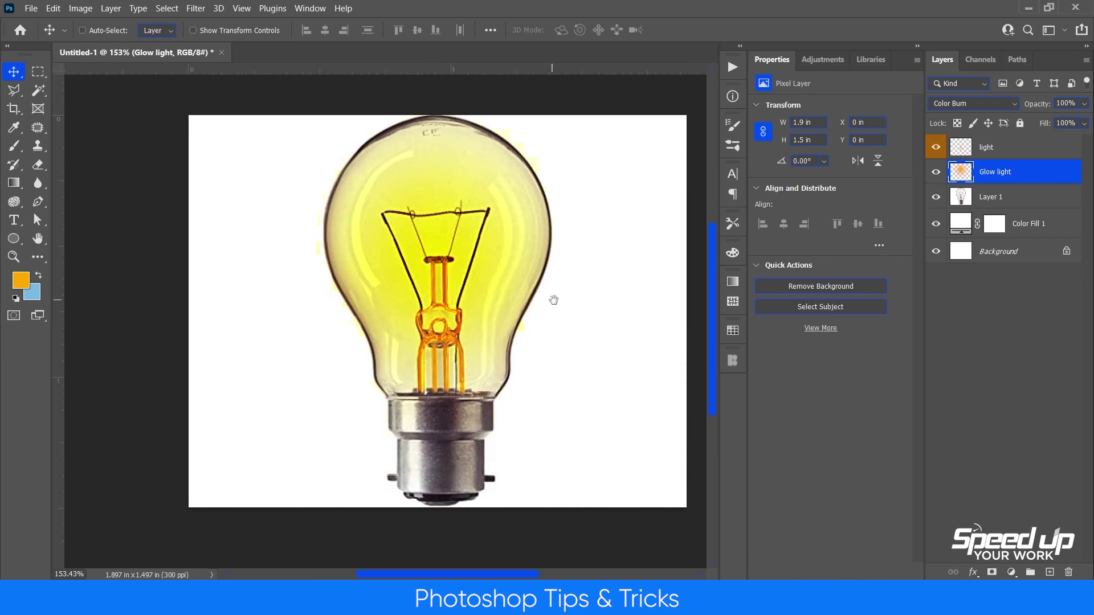
scroll(552, 300, "left", 1)
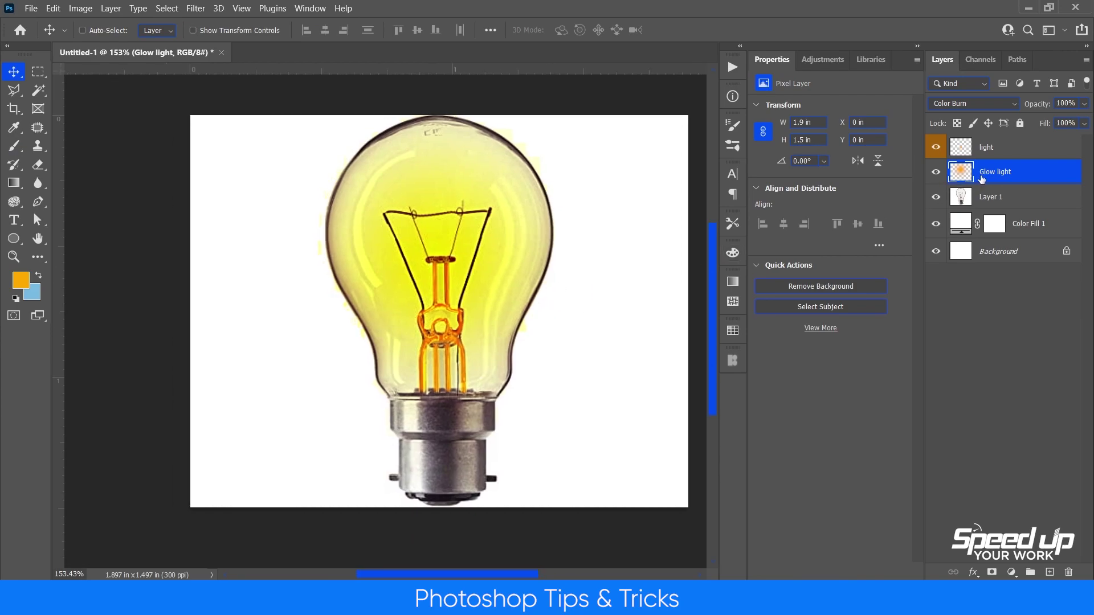
Mask out Layer 1's white background with Remove Background, then re-show Glow light.
left_click(992, 200)
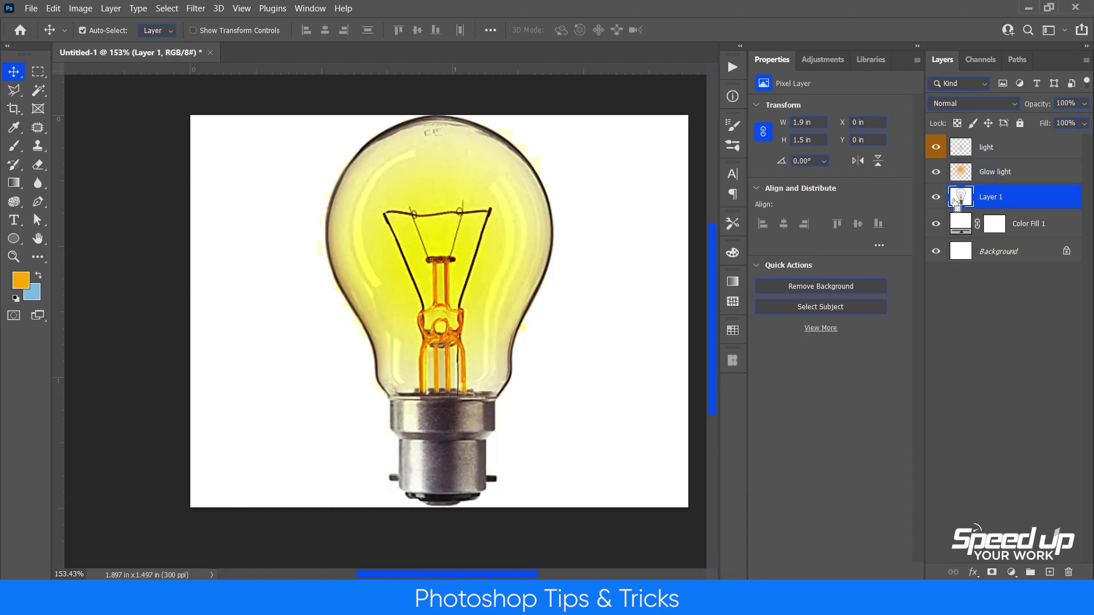
left_click(962, 209, "ctrl")
key("ctrl+d")
left_click(936, 172)
left_click(936, 147)
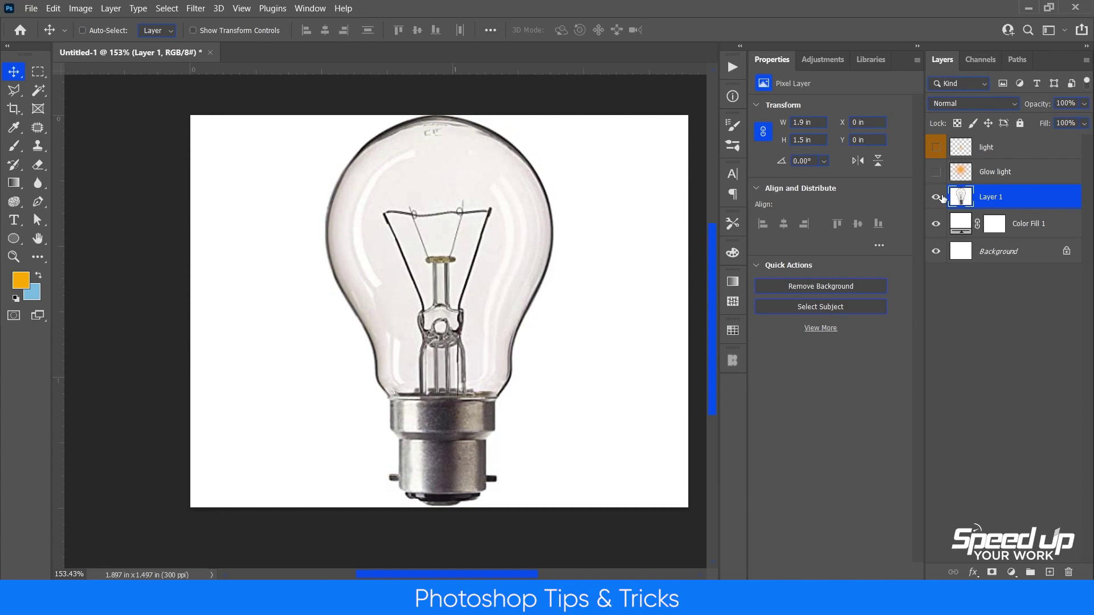
left_click(830, 286)
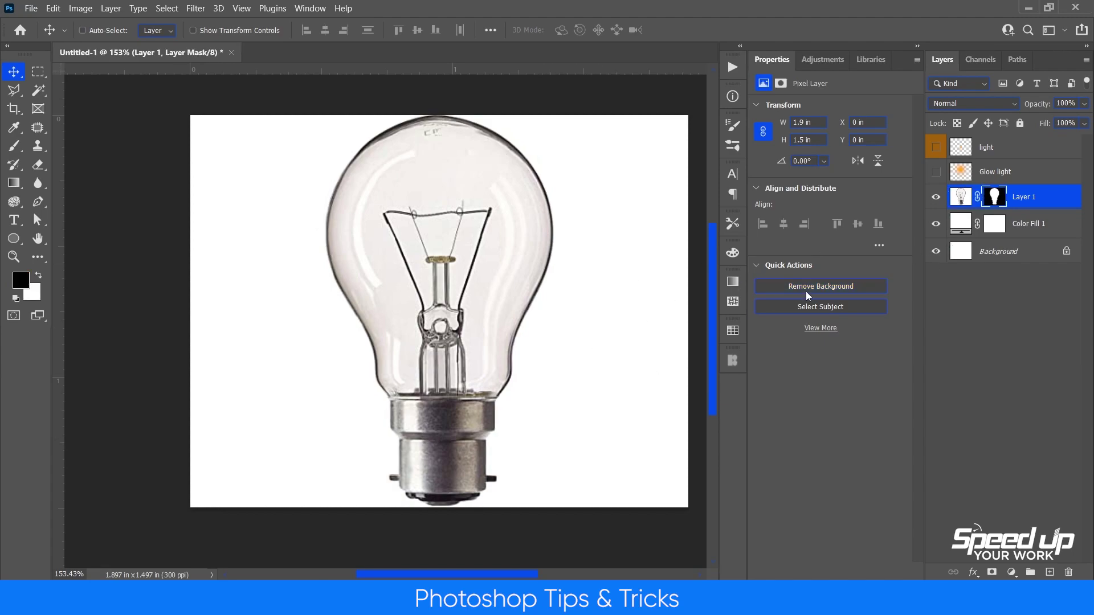
left_click(937, 172)
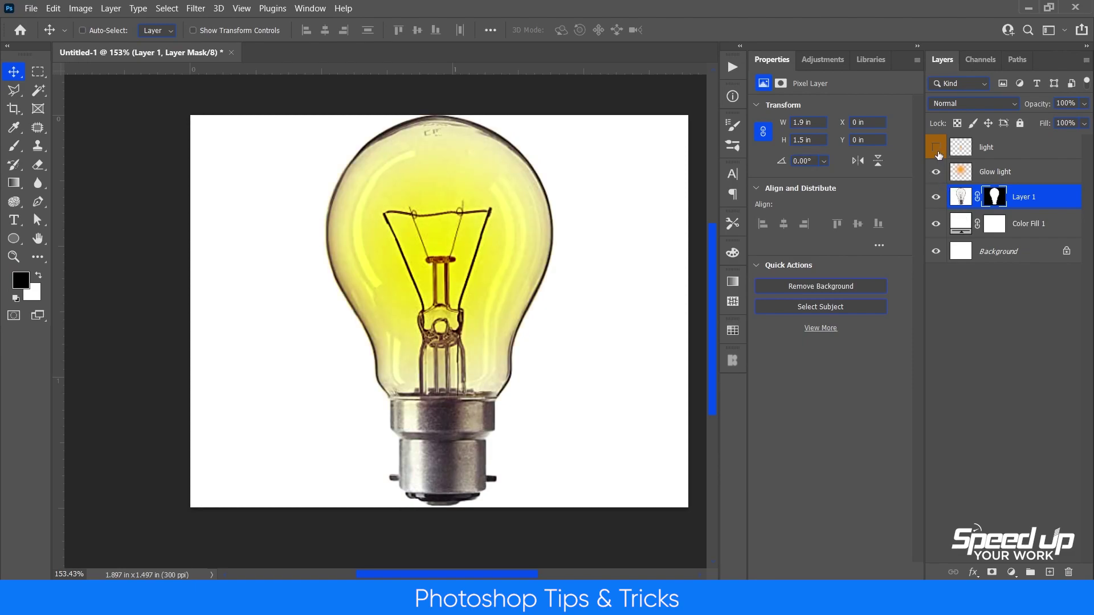
Copy Layer 1's mask onto Glow light and move Glow light above the light layer.
left_click(936, 148)
left_click_drag(994, 196, 994, 173)
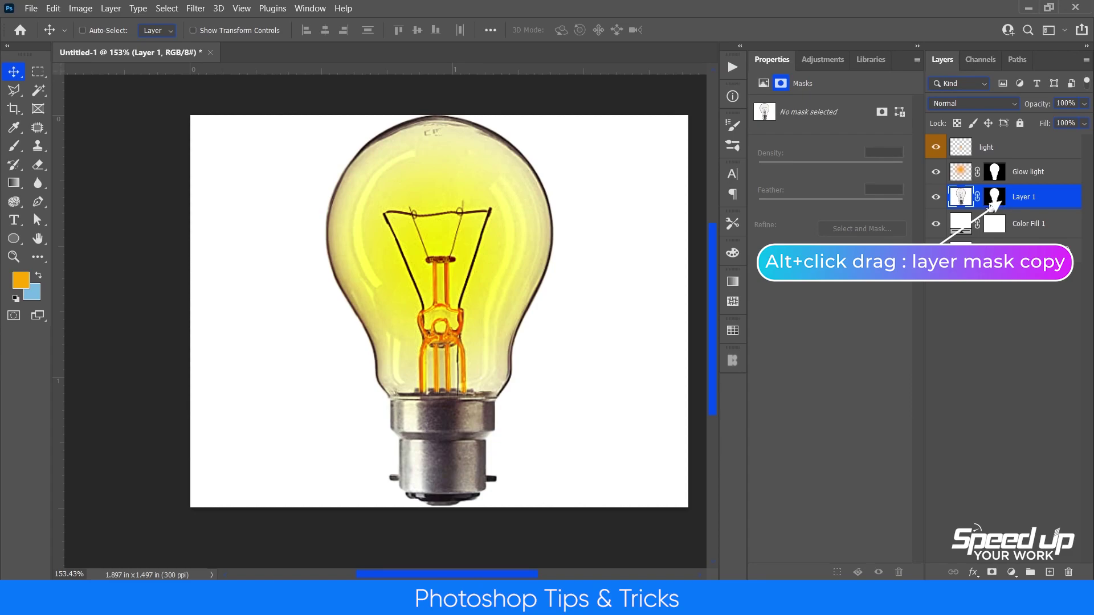
left_click_drag(1017, 171, 1015, 146)
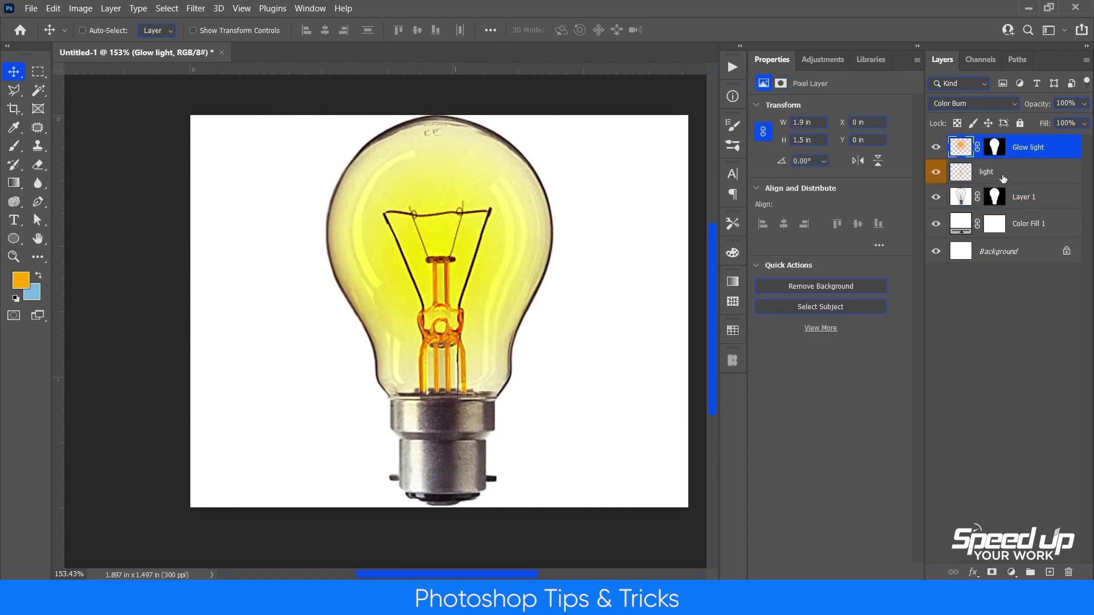
Set the light layer's blend mode to Linear Light.
left_click(1010, 175)
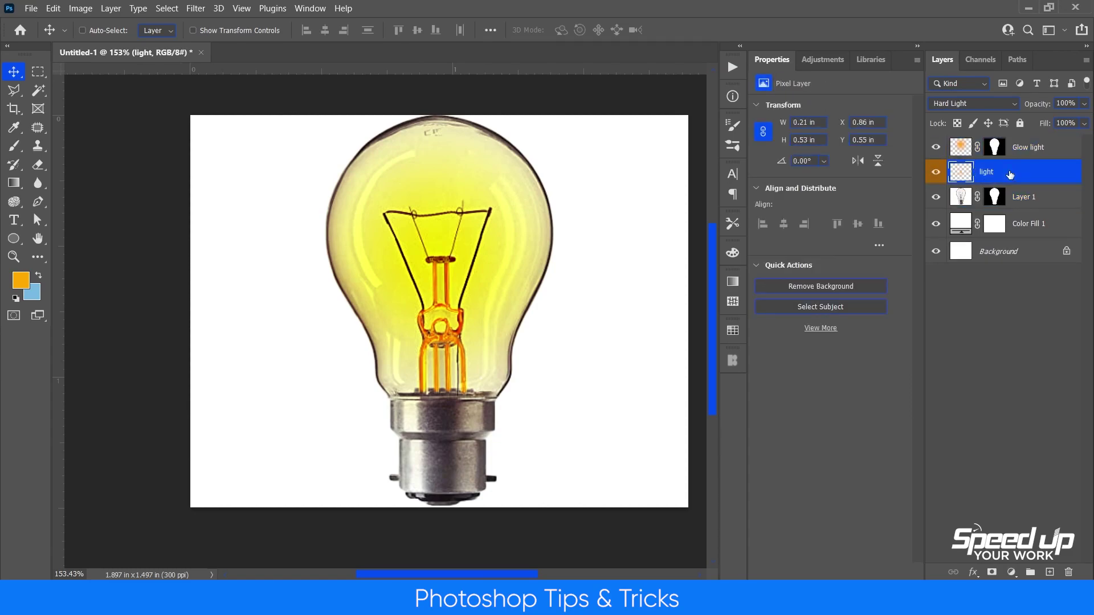
left_click(962, 103)
key("Down")
key("Return")
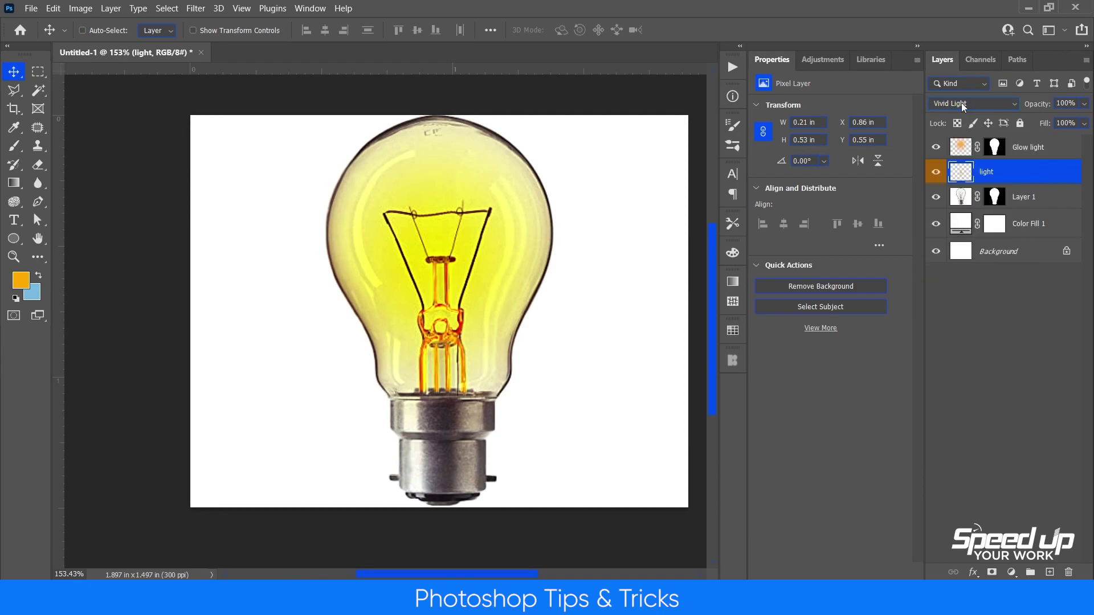
key("Down")
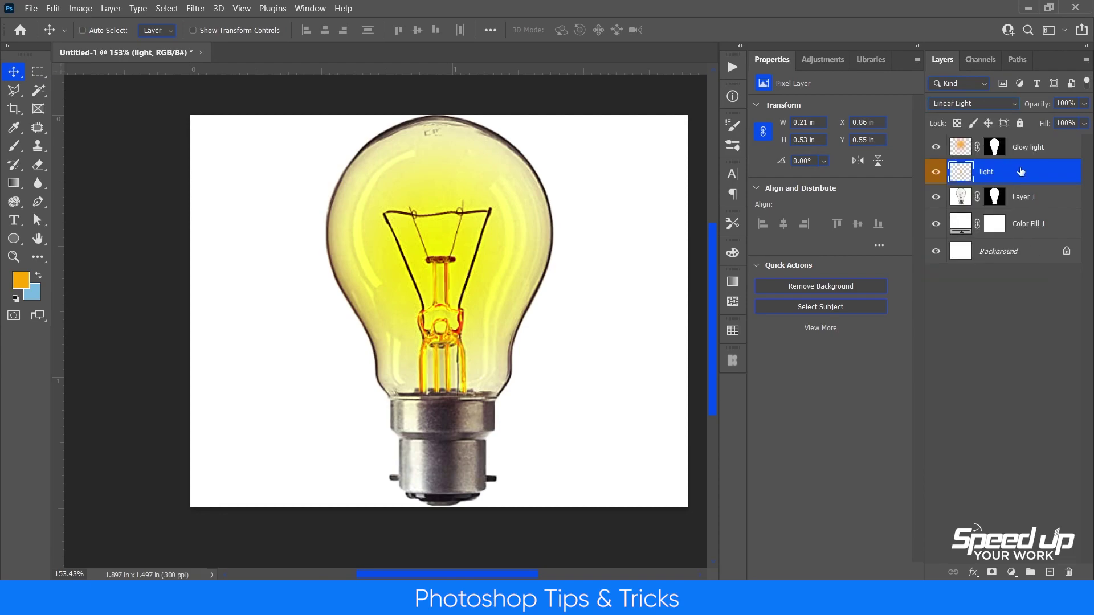
Give the light layer a pale yellow #f8f17a Outer Glow, Screen 80%, 17 px.
double_click(1071, 179)
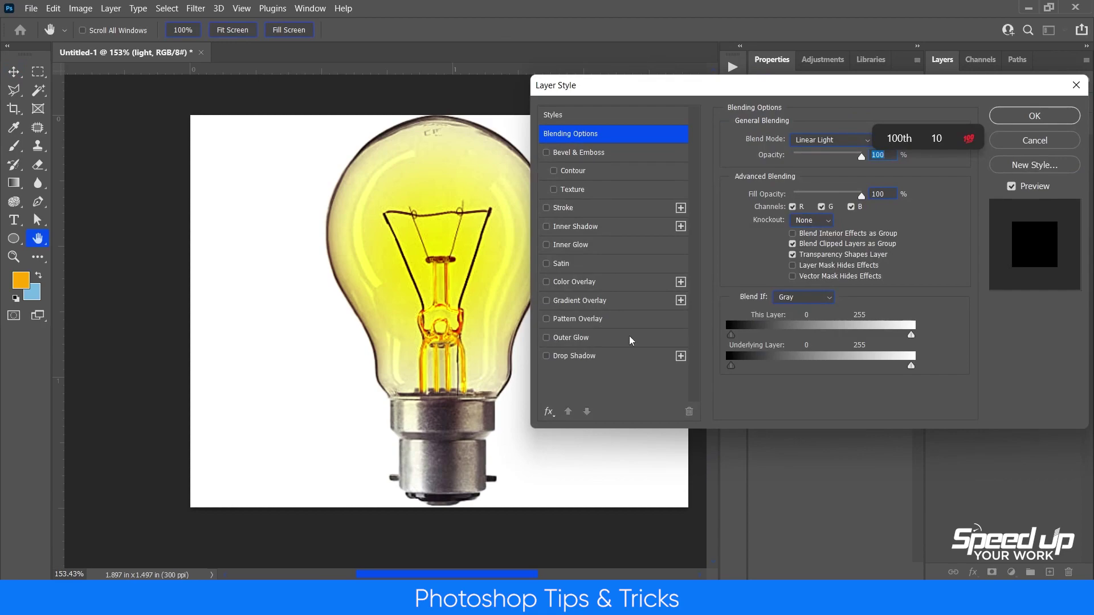
left_click(607, 340)
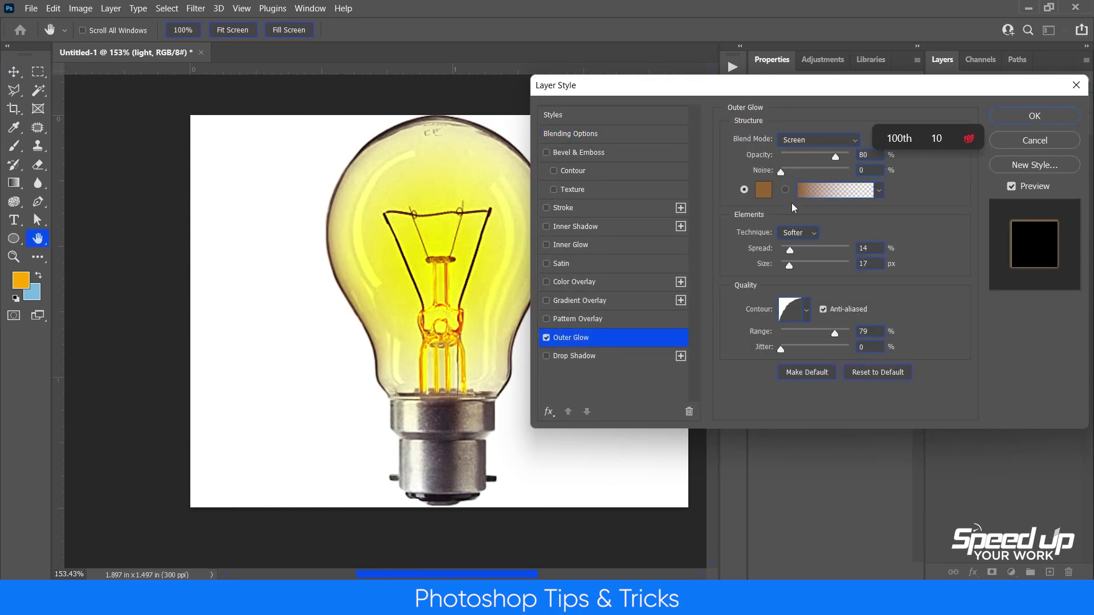
left_click(763, 190)
left_click(472, 173)
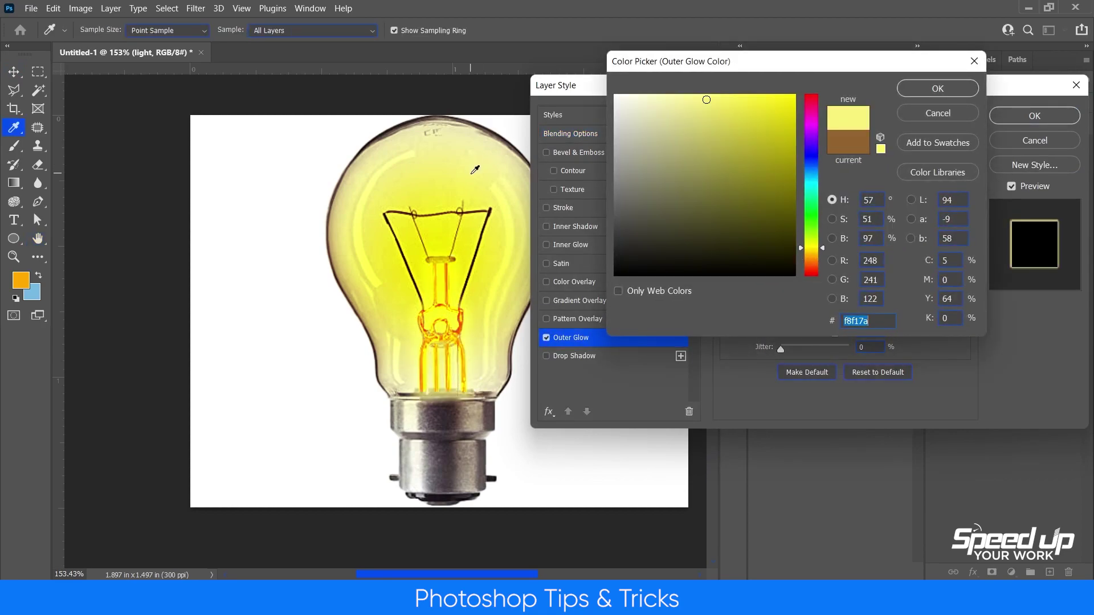
left_click(918, 86)
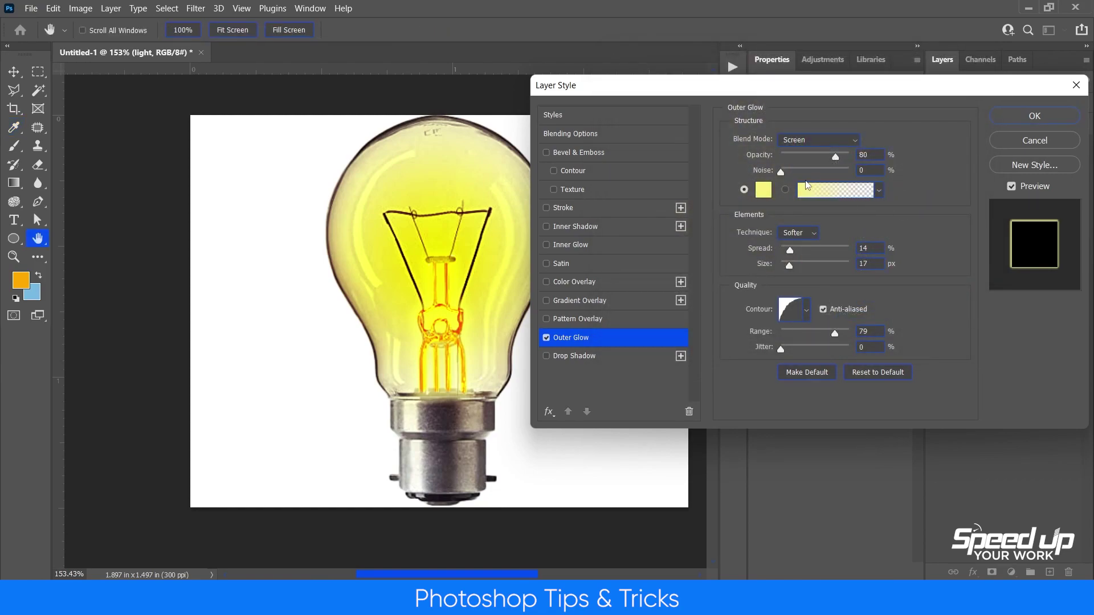
left_click_drag(794, 247, 792, 251)
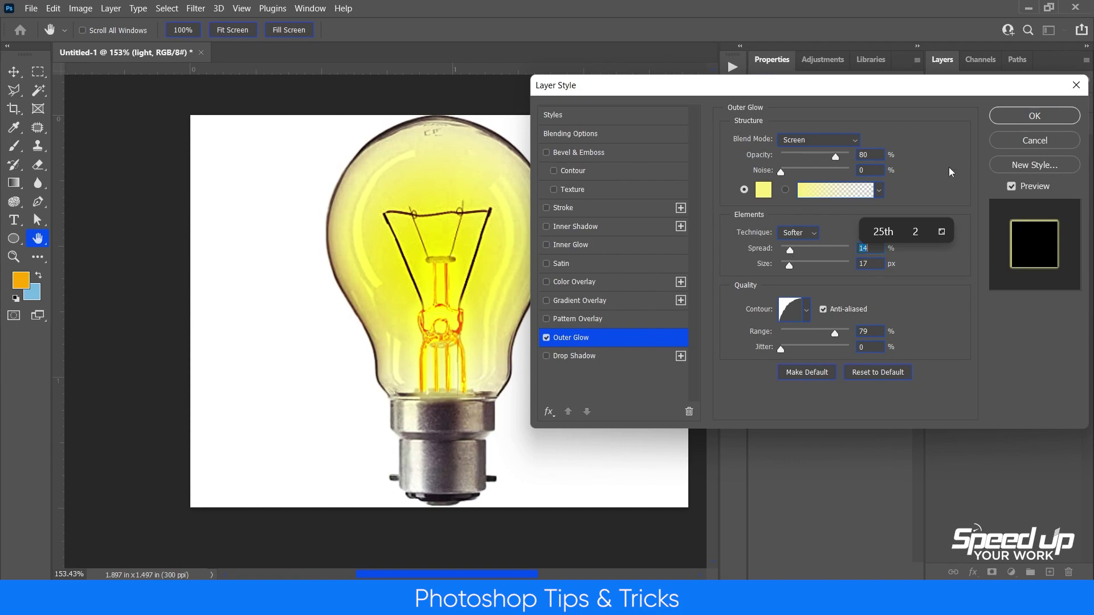
key("Return")
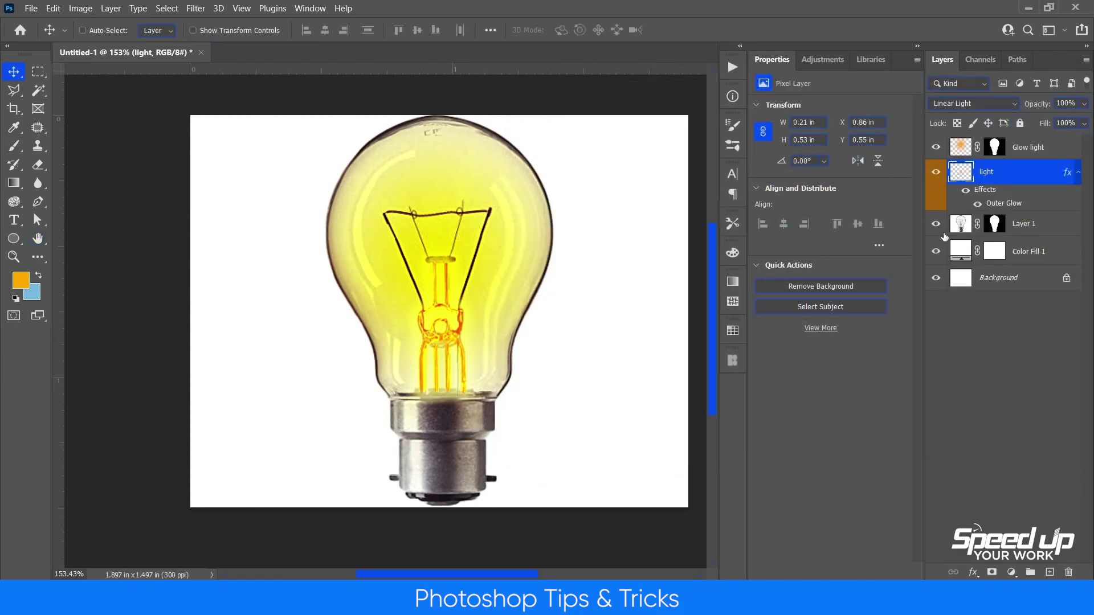
Delete the layer mask from the Glow light layer.
left_click(960, 254)
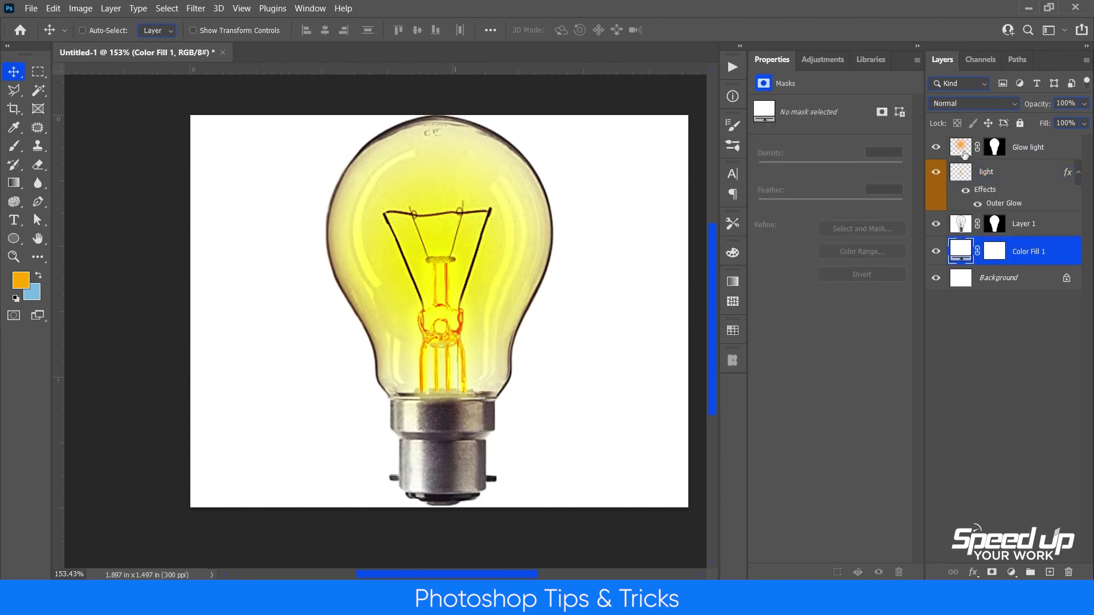
left_click(962, 149)
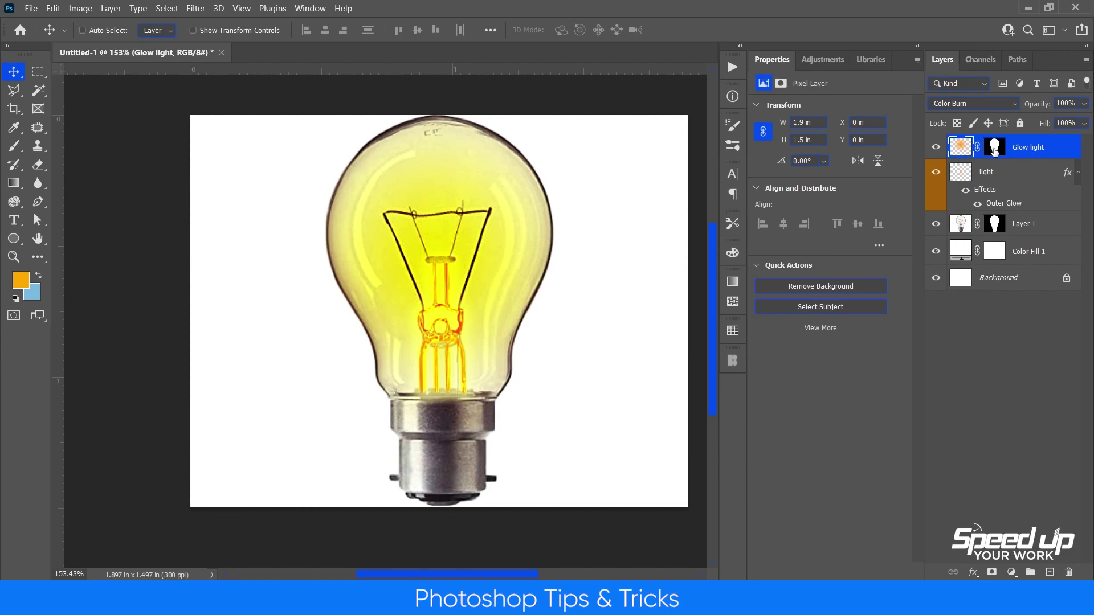
right_click(995, 152)
left_click(998, 177)
Scale the Glow light layer up to about 127% with Free Transform.
key("ctrl+t")
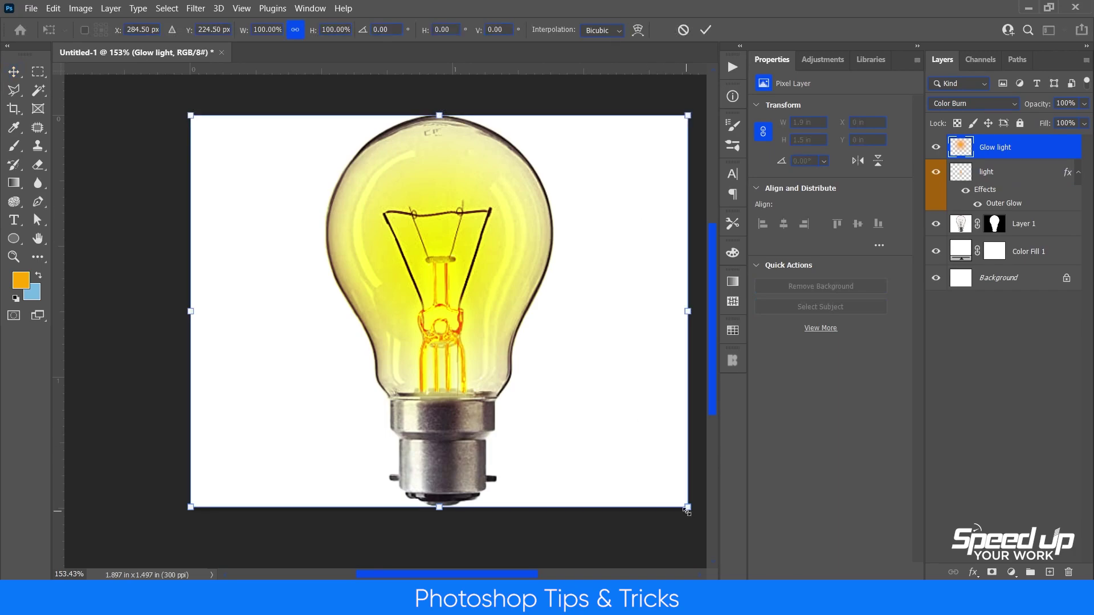
left_click_drag(687, 511, 694, 515)
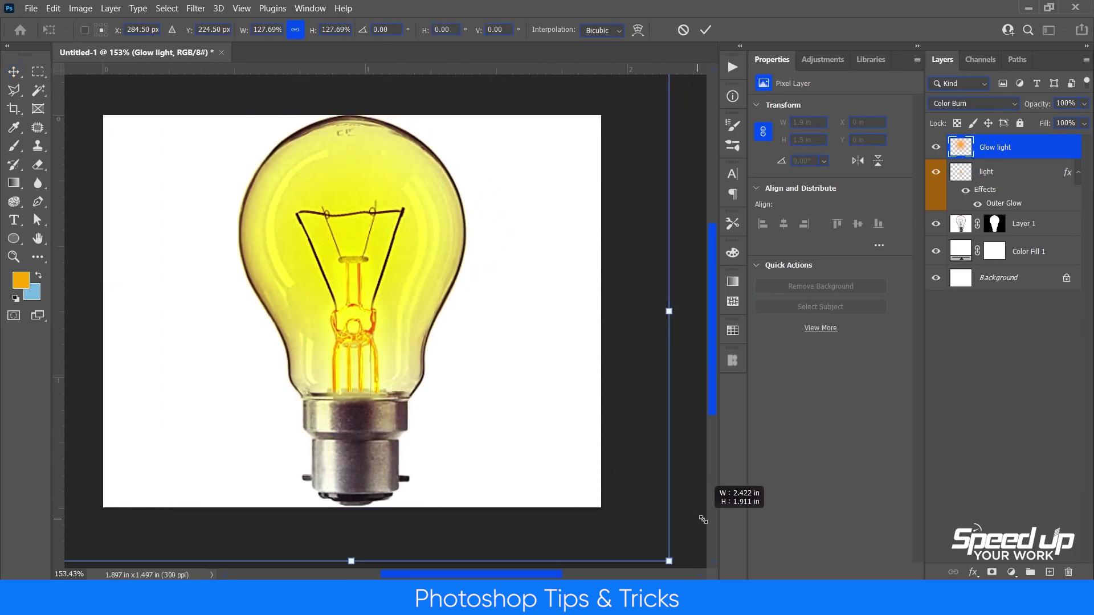
left_click_drag(696, 520, 700, 522)
key("Return")
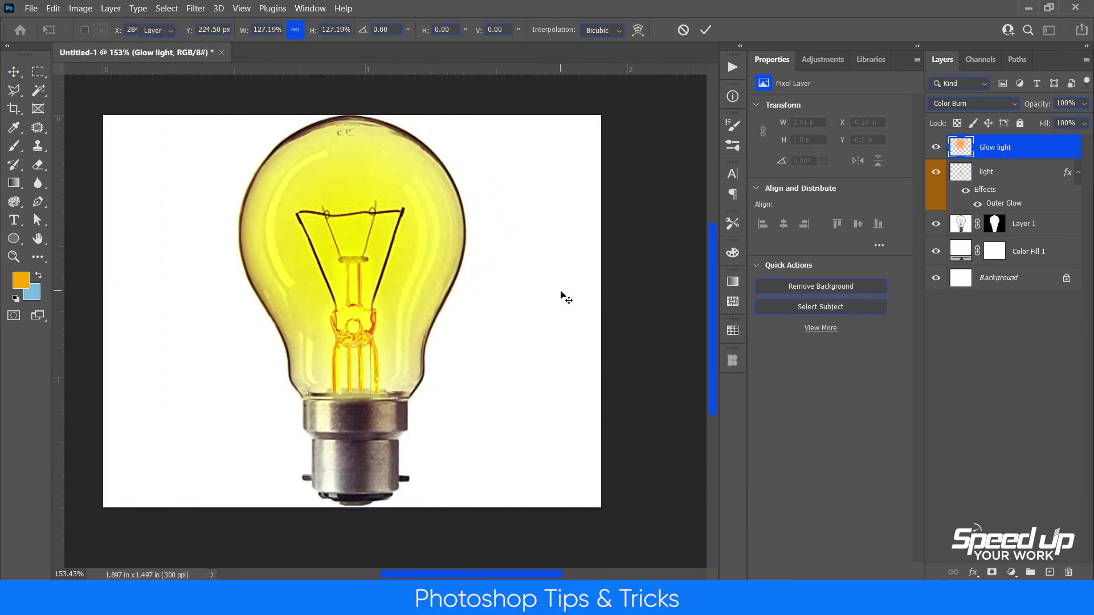
Switch Glow light's blend mode to Hard Light and the light layer's to Color Dodge.
left_click(973, 103)
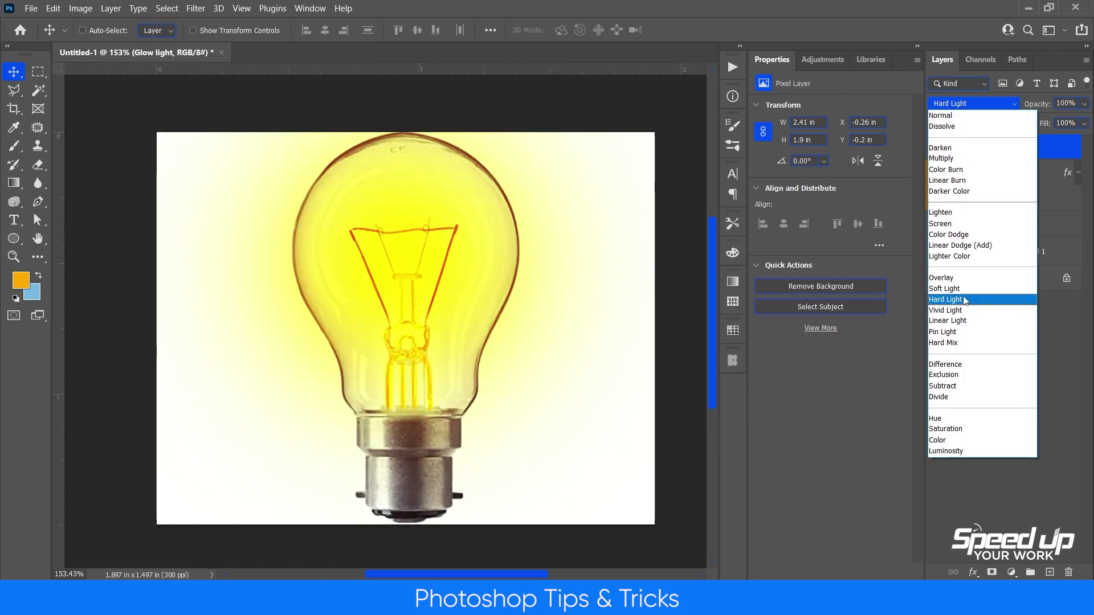
left_click(965, 300)
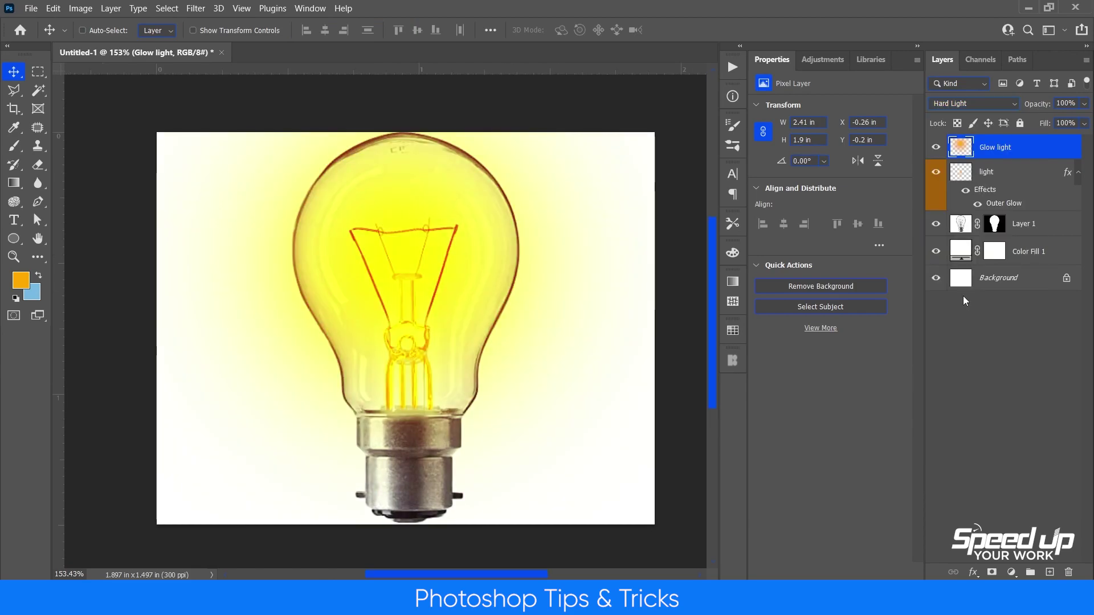
left_click(994, 174)
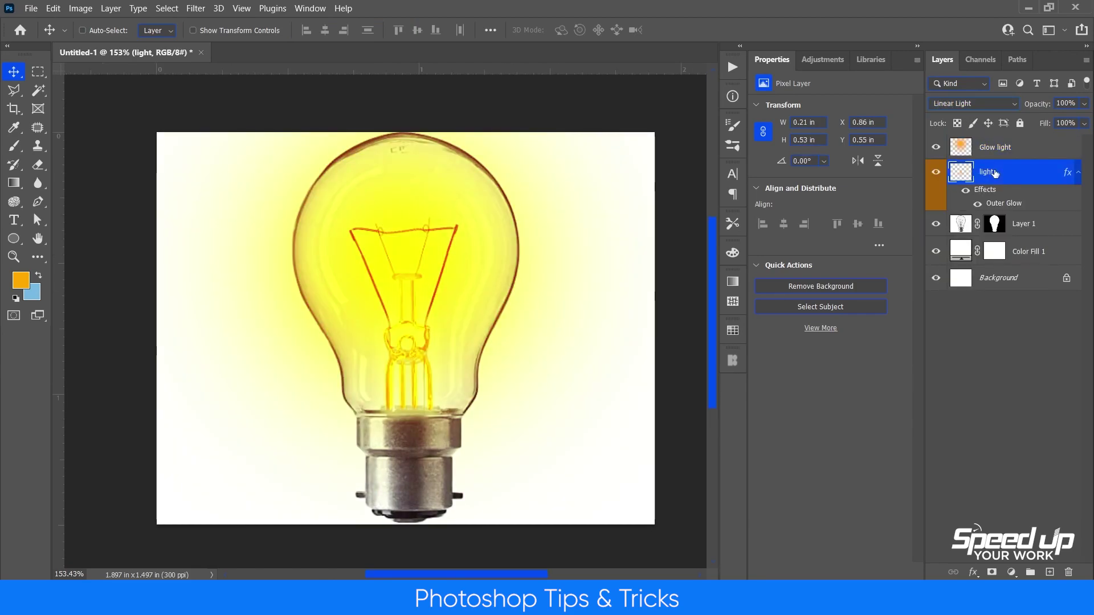
left_click(957, 106)
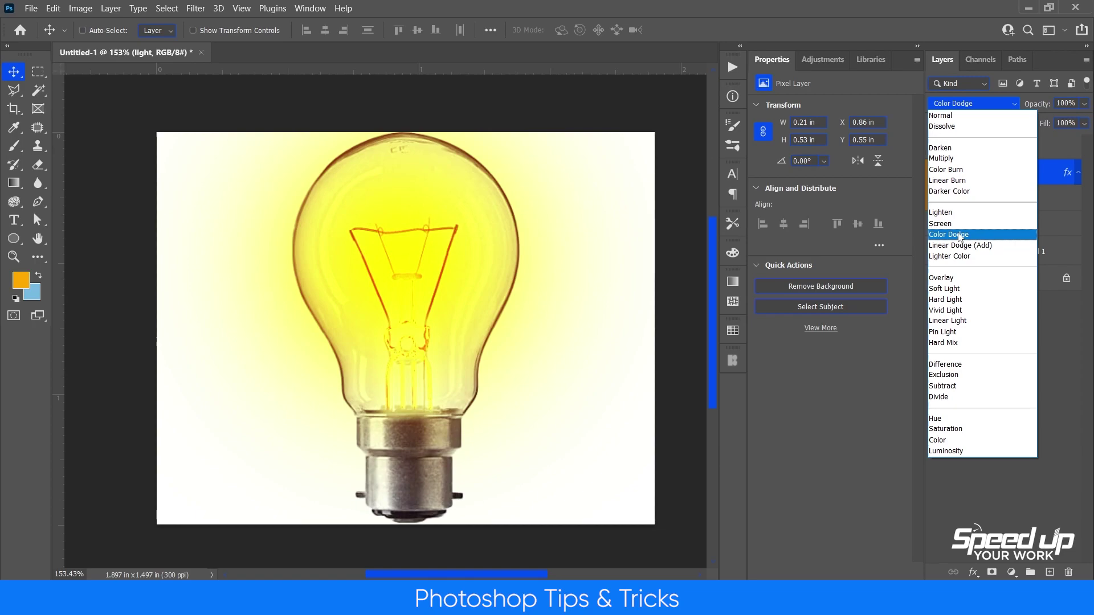
left_click(961, 237)
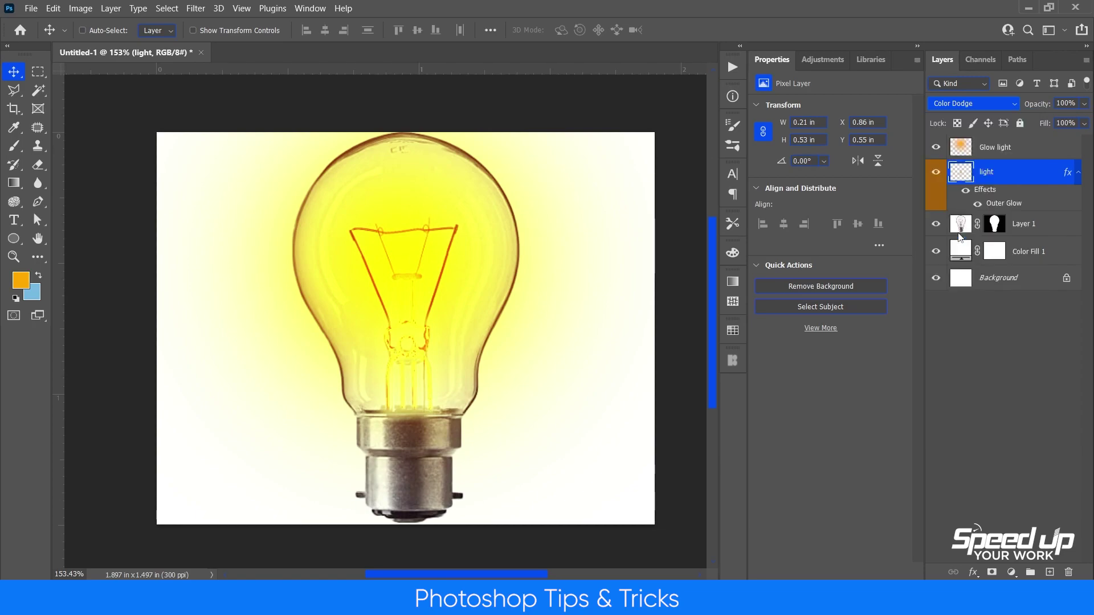
Group the two glow layers together and name the group 'light'.
left_click(997, 148, "shift")
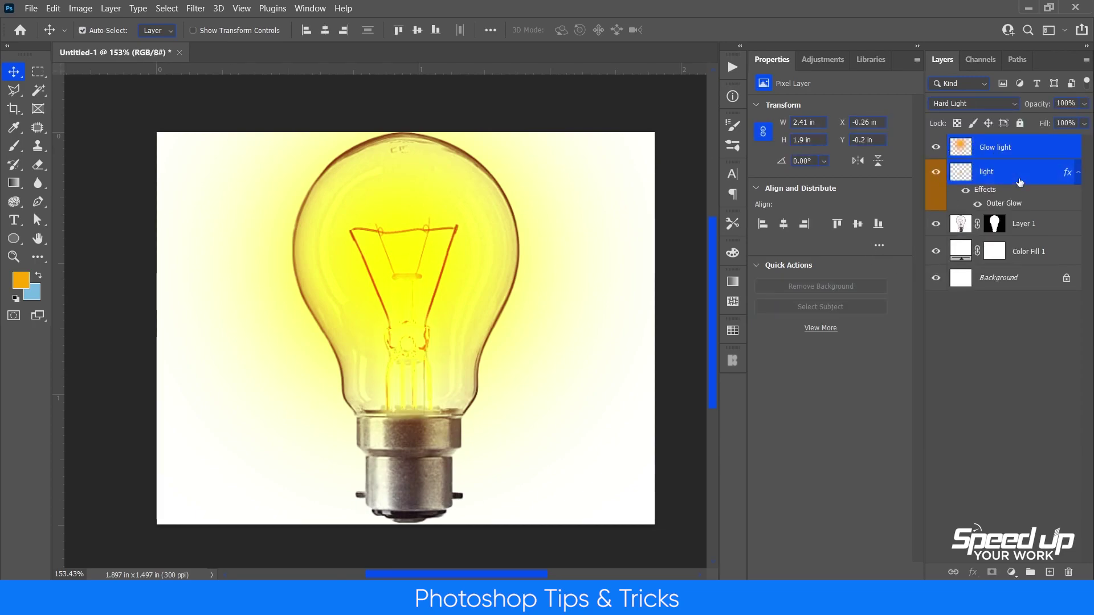
key("ctrl+g")
double_click(996, 143)
type("light")
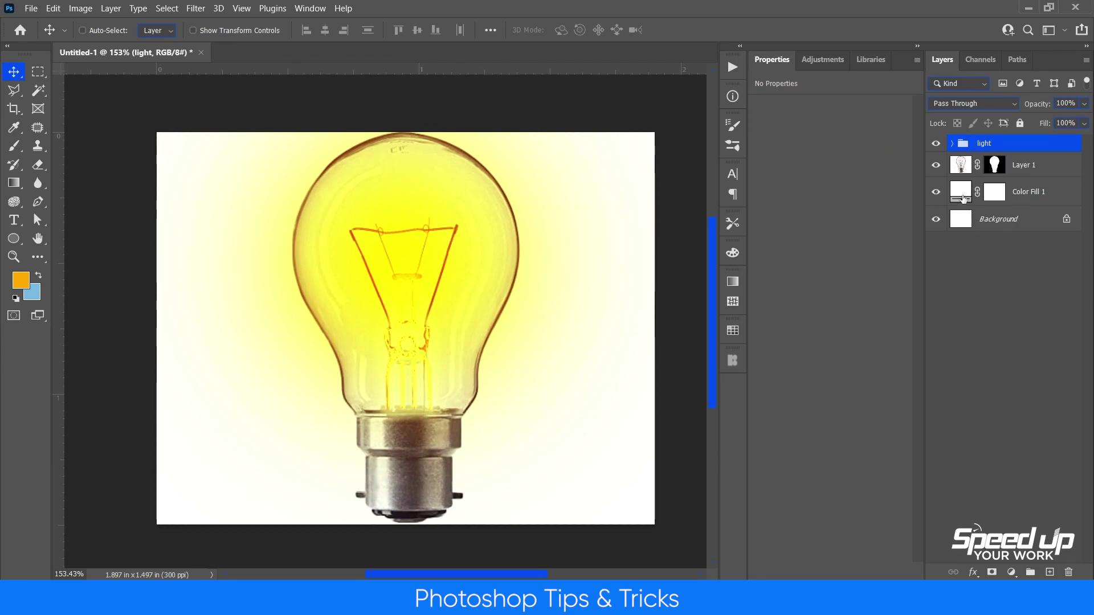
Change the Color Fill 1 background from white to light grey d4d2d2.
double_click(961, 192)
left_click(633, 247)
left_click_drag(632, 247, 605, 118)
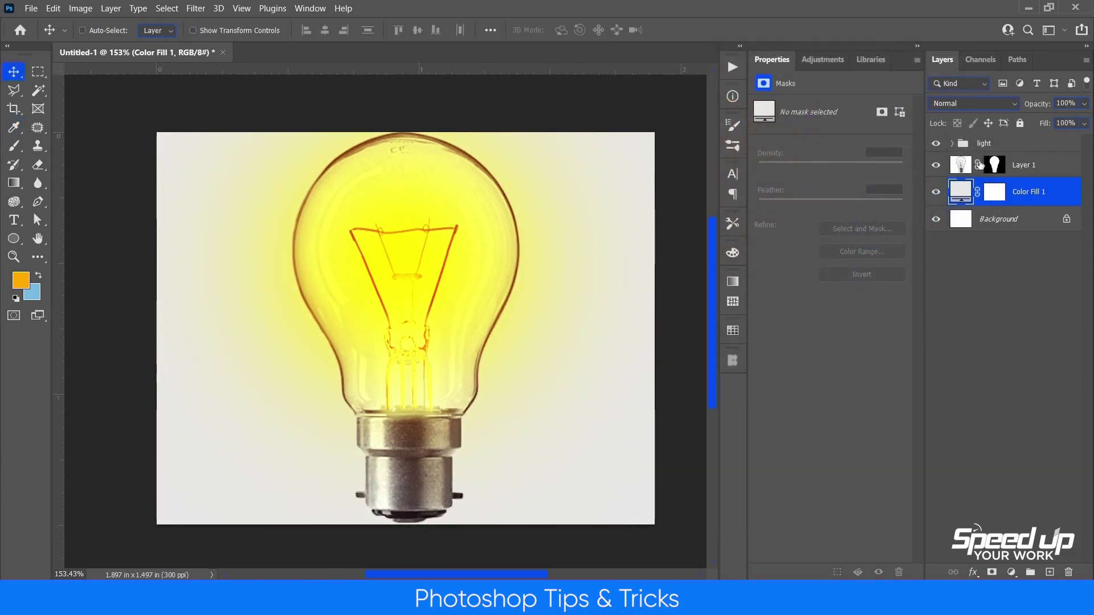
Collapse the 'light' group and toggle its visibility to compare the glow on and off.
left_click(953, 143)
left_click(952, 143)
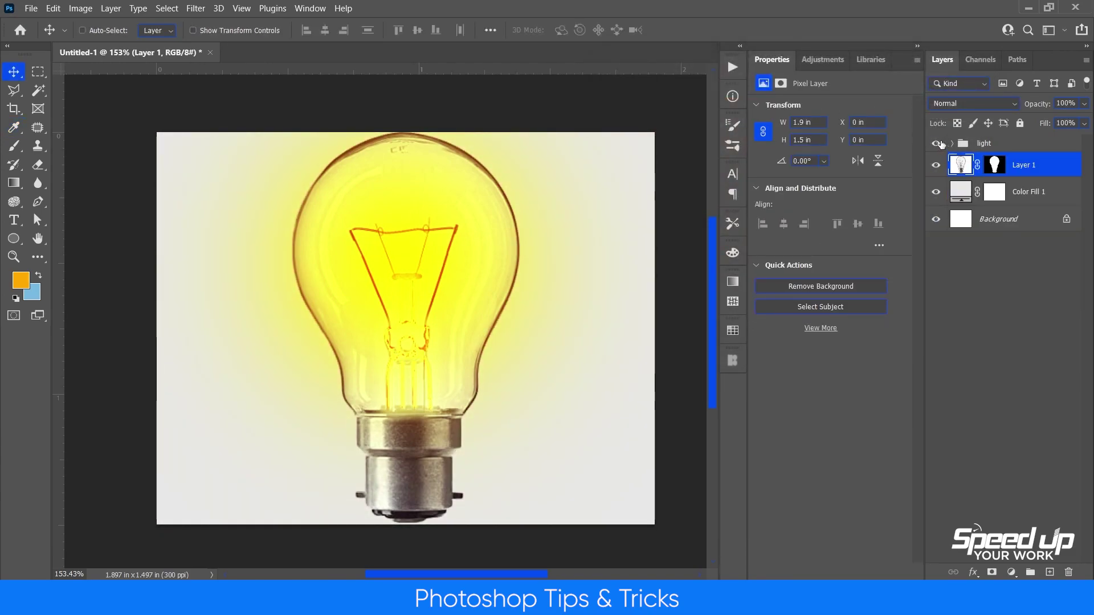
left_click(935, 144)
left_click(935, 144)
left_click(935, 144)
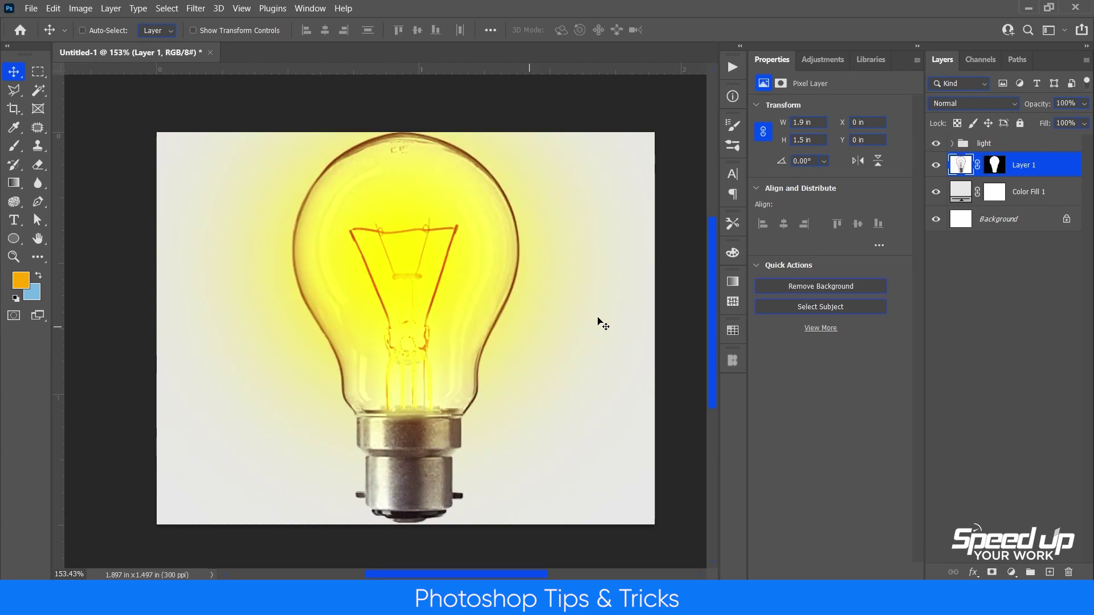